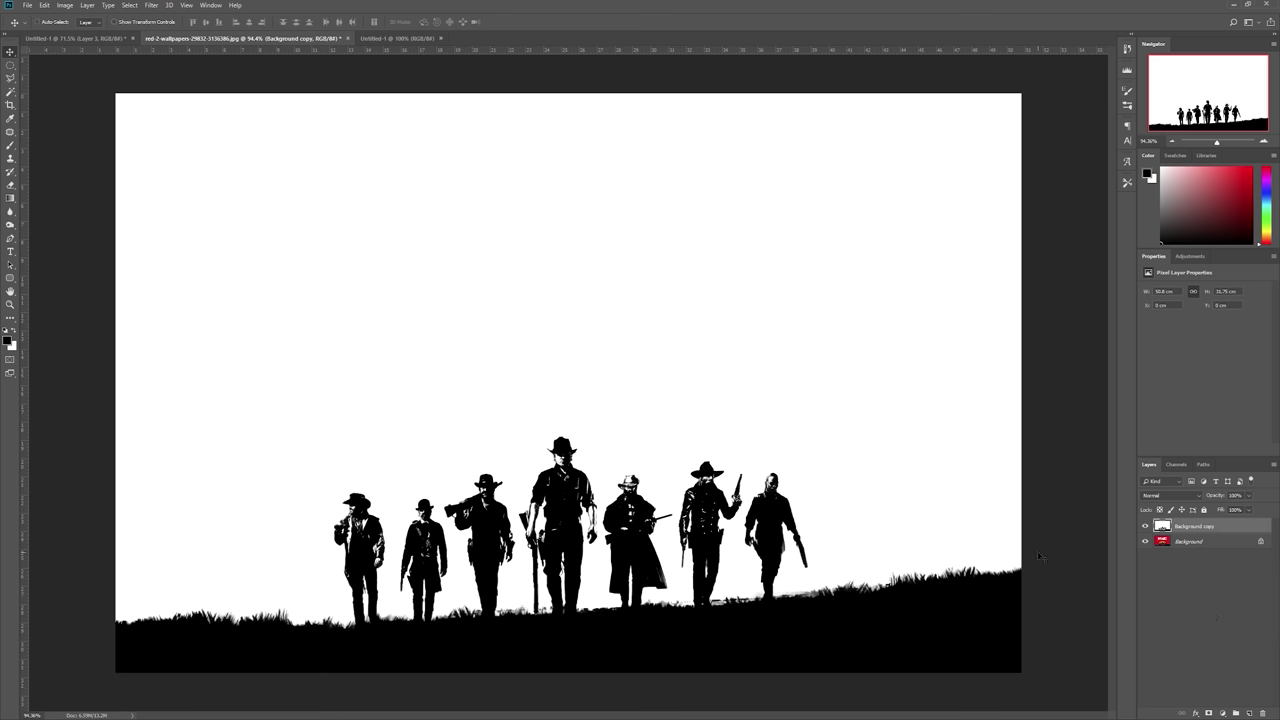
Step: Open Curves on the Background copy layer and sample stray specks in the sky as the white point
key("ctrl+m")
left_click_drag(1027, 265, 857, 189)
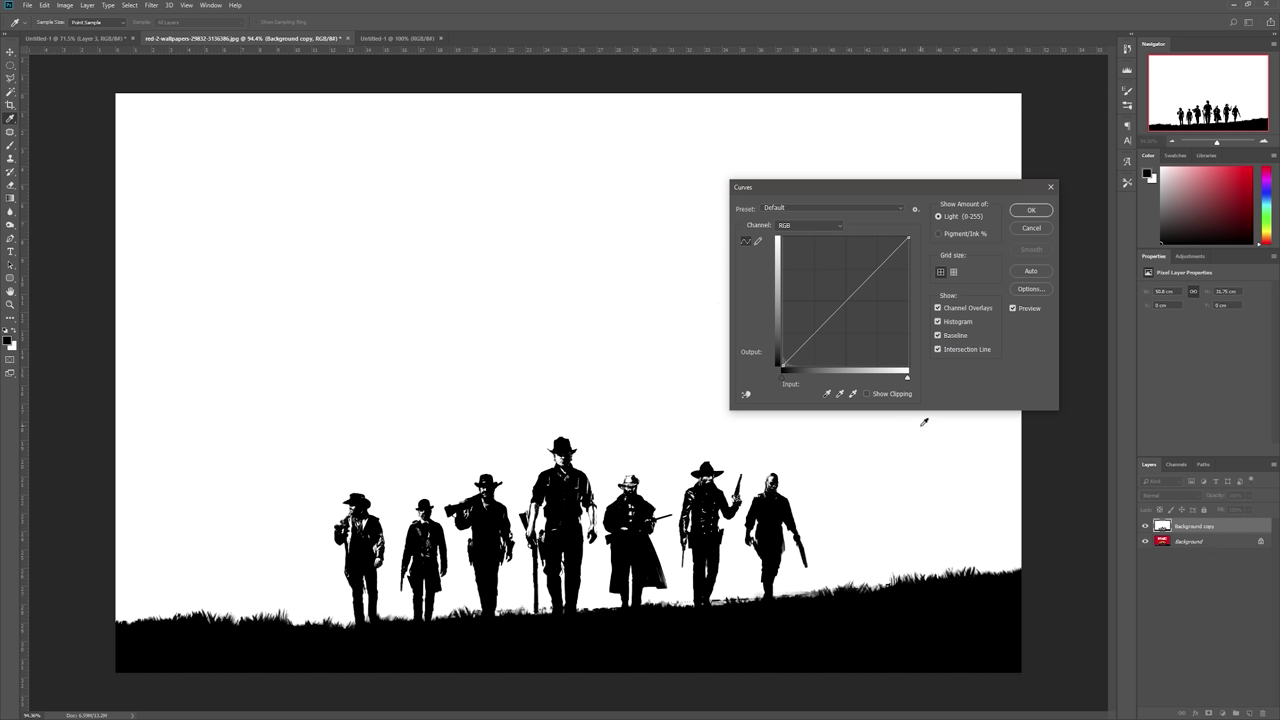
left_click(853, 395)
left_click(597, 303)
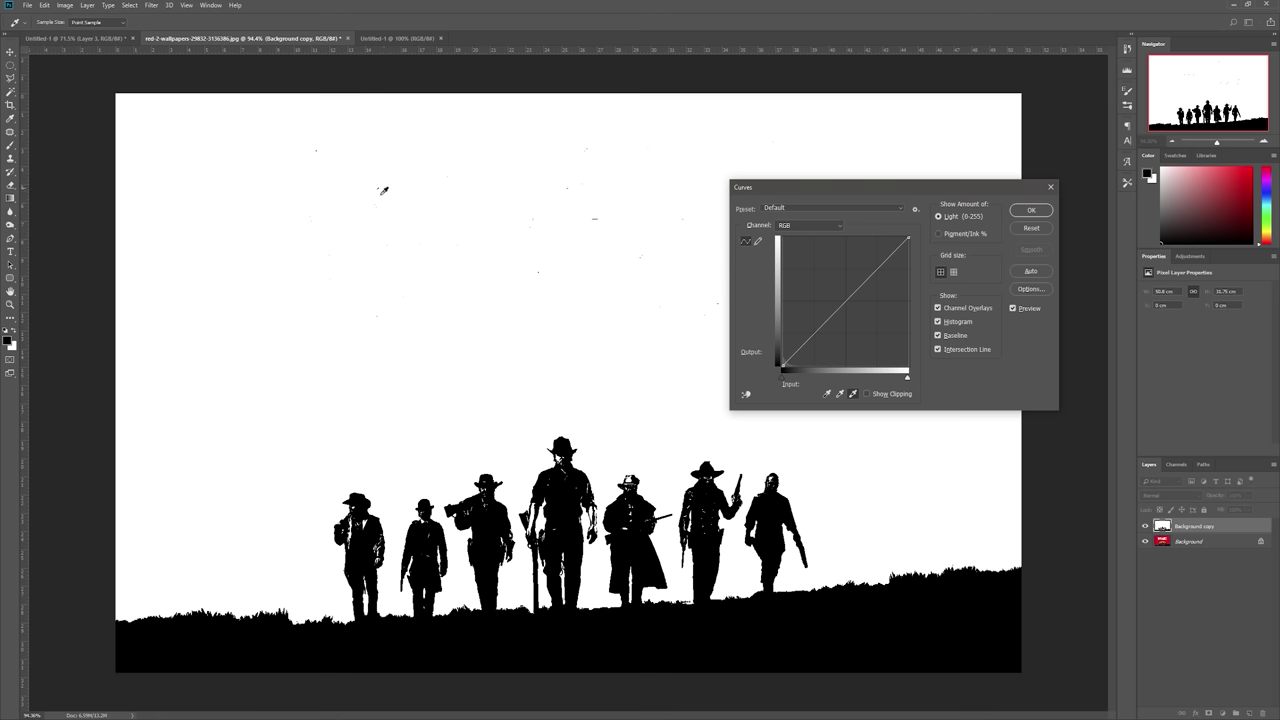
scroll(585, 199, "up", 10)
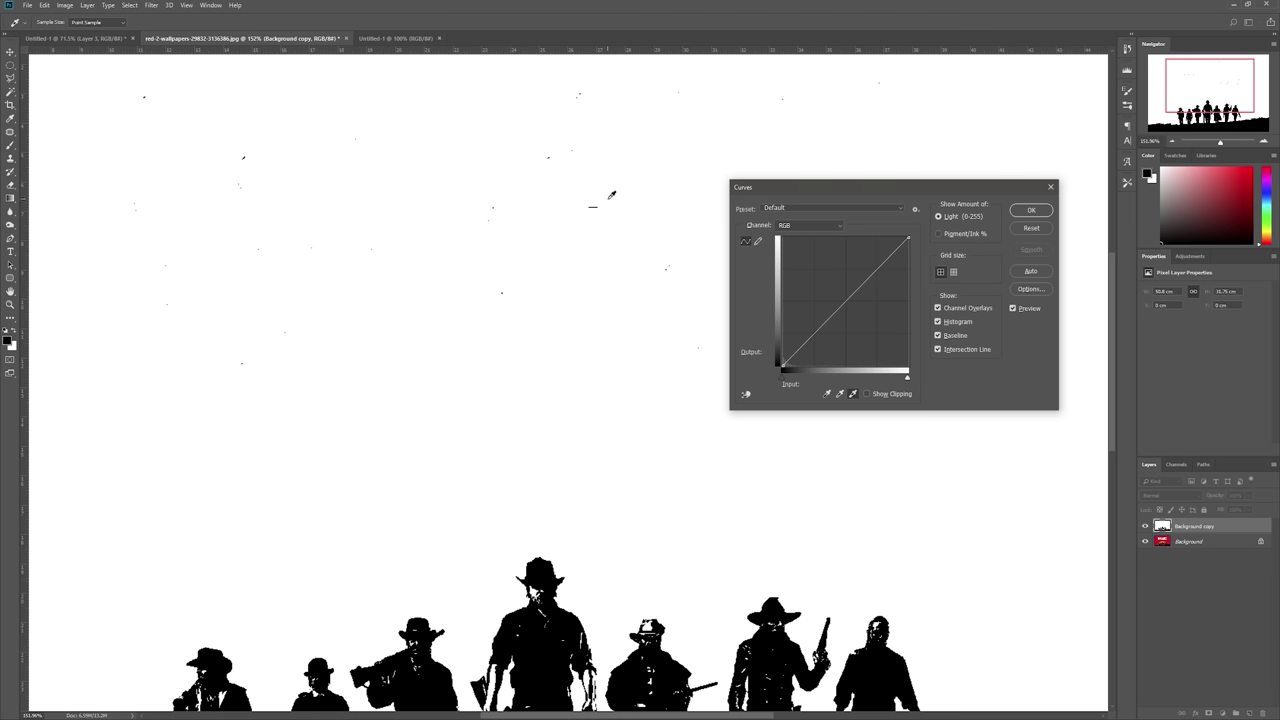
key("alt")
left_click(592, 228)
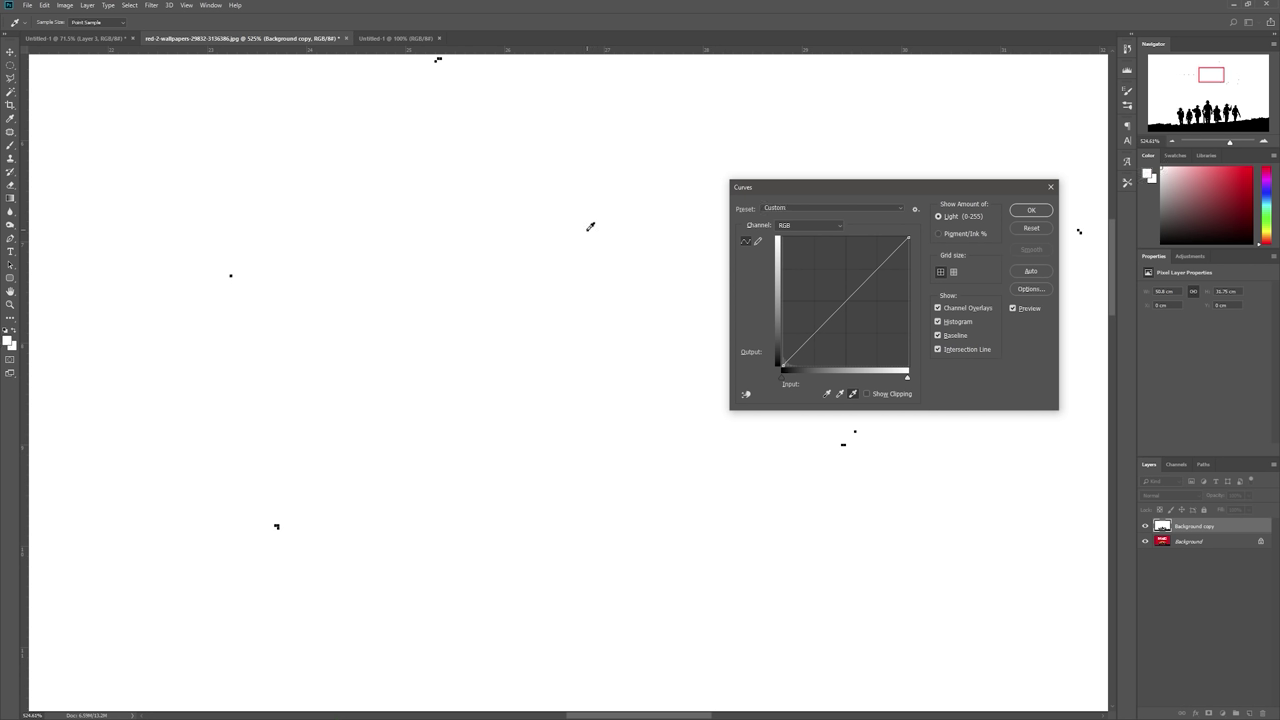
left_click(857, 432)
left_click(233, 272)
scroll(431, 331, "down", 5)
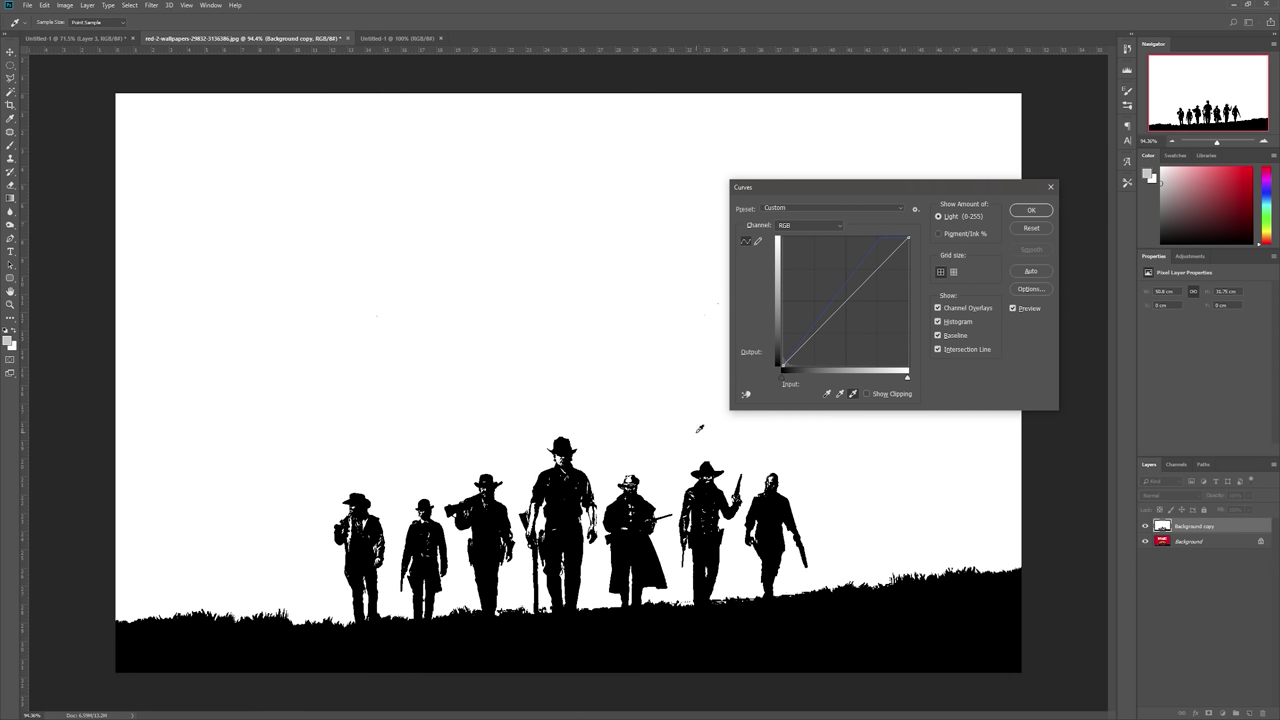
Step: Sample the remaining sky specks as the white point and apply the Curves adjustment
scroll(727, 382, "up", 2)
left_click_drag(851, 187, 159, 176)
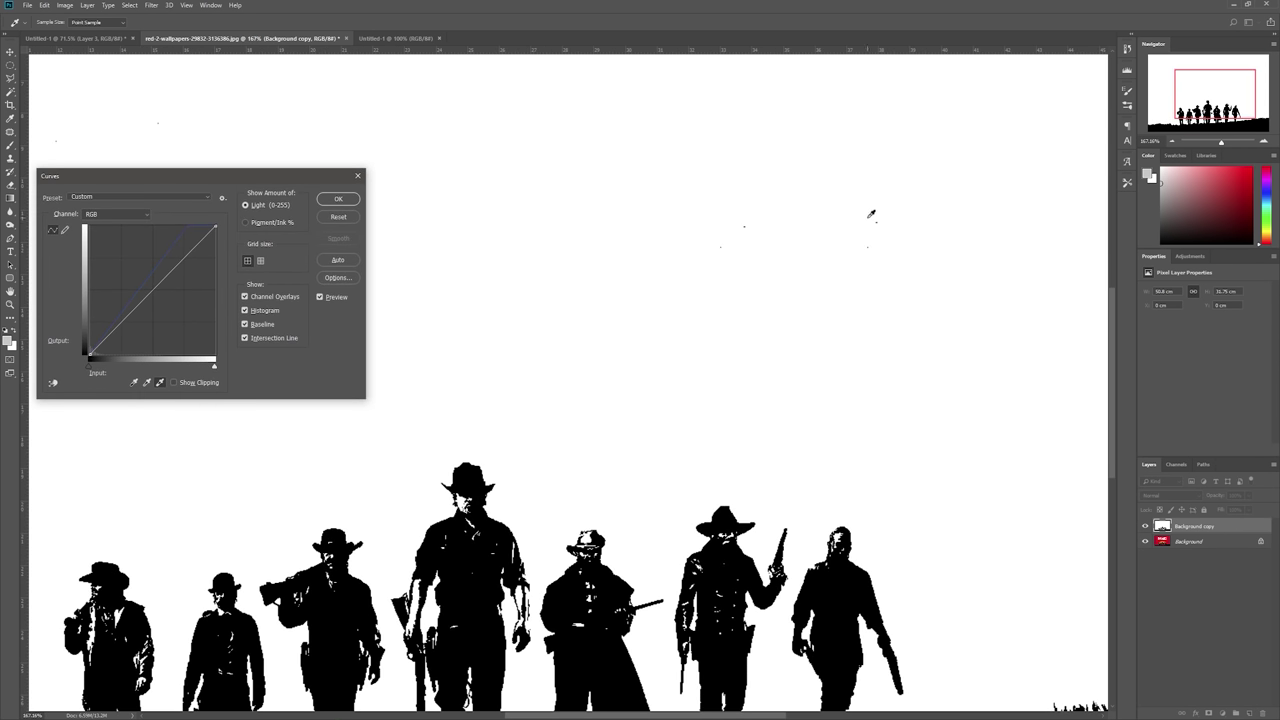
scroll(905, 212, "up", 4)
scroll(913, 209, "up", 3)
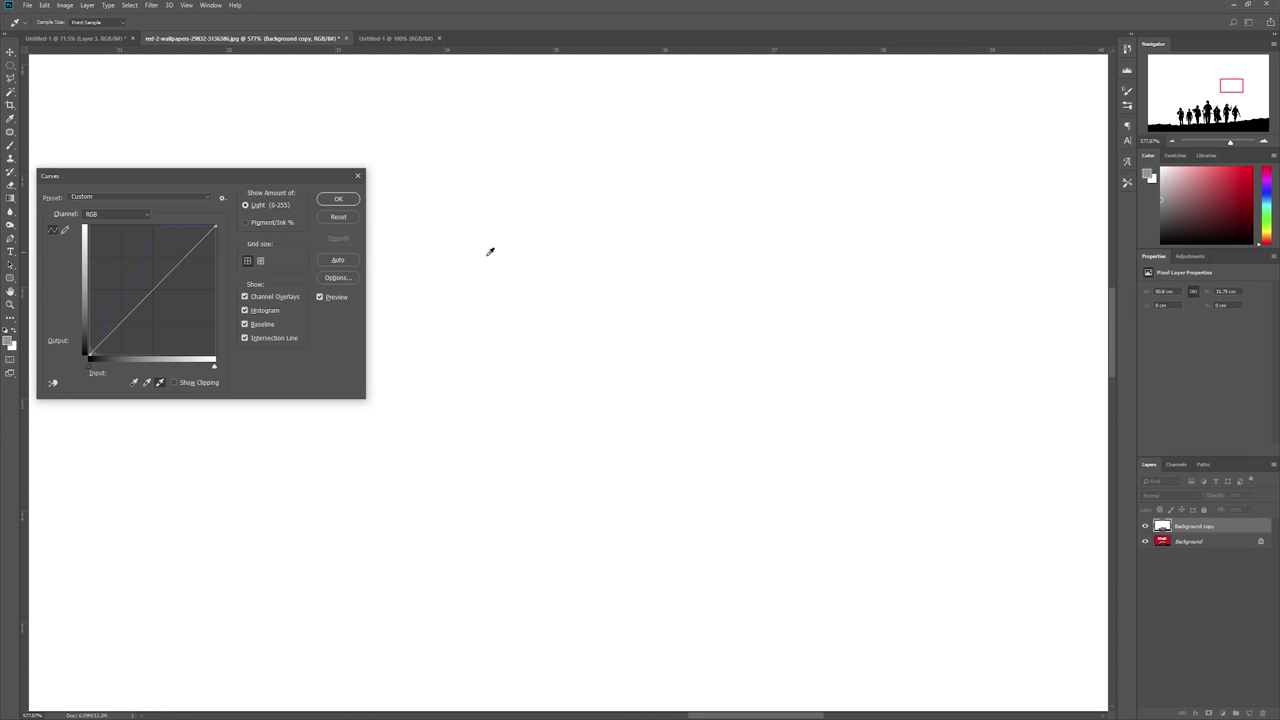
scroll(549, 277, "down", 7)
scroll(598, 277, "down", 2)
scroll(600, 277, "up", 2)
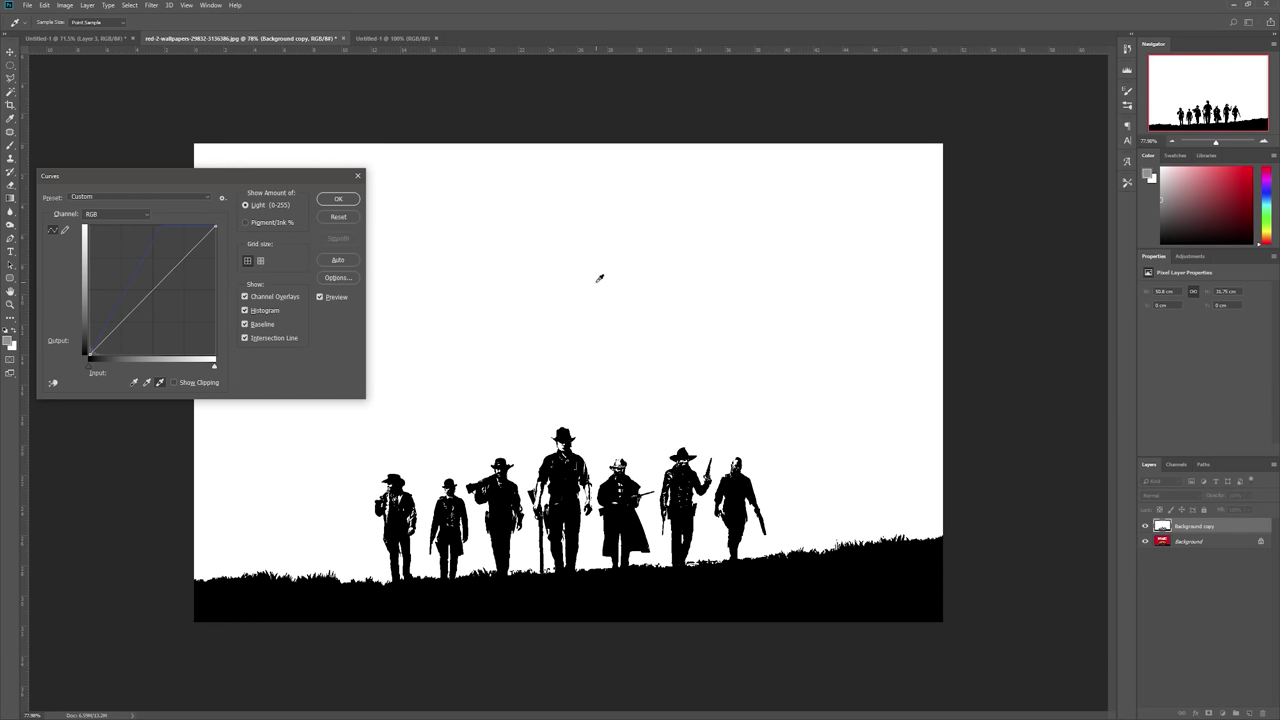
key("alt")
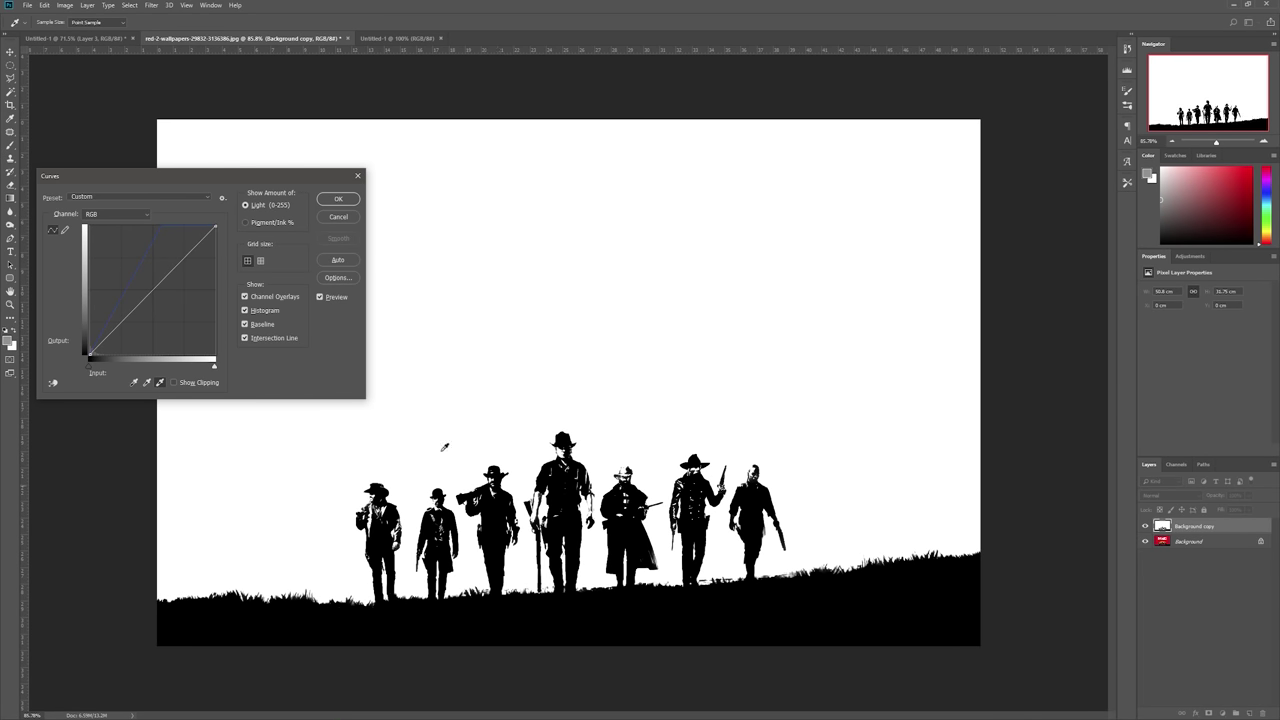
left_click(338, 199)
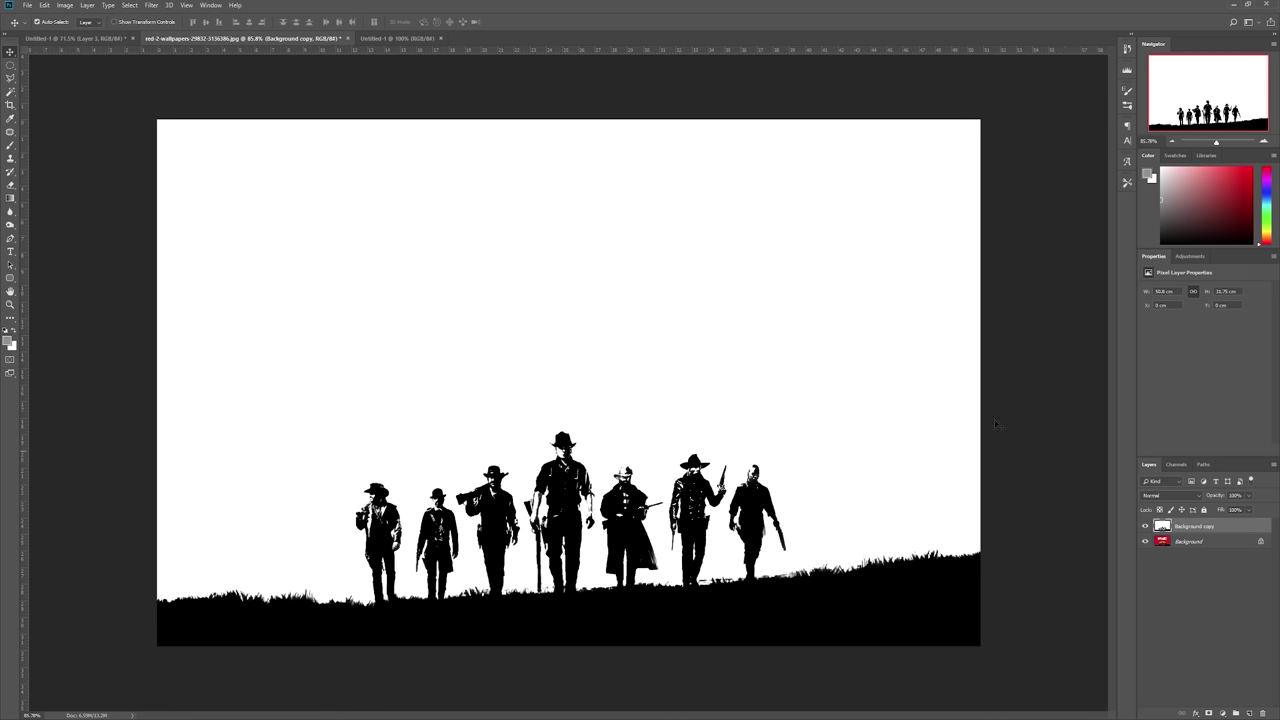
Step: Select and copy the whole Background copy image, enter Quick Mask mode and paste the image into the mask
scroll(570, 474, "up", 3)
scroll(541, 518, "up", 1)
scroll(541, 518, "down", 4)
key("ctrl+a")
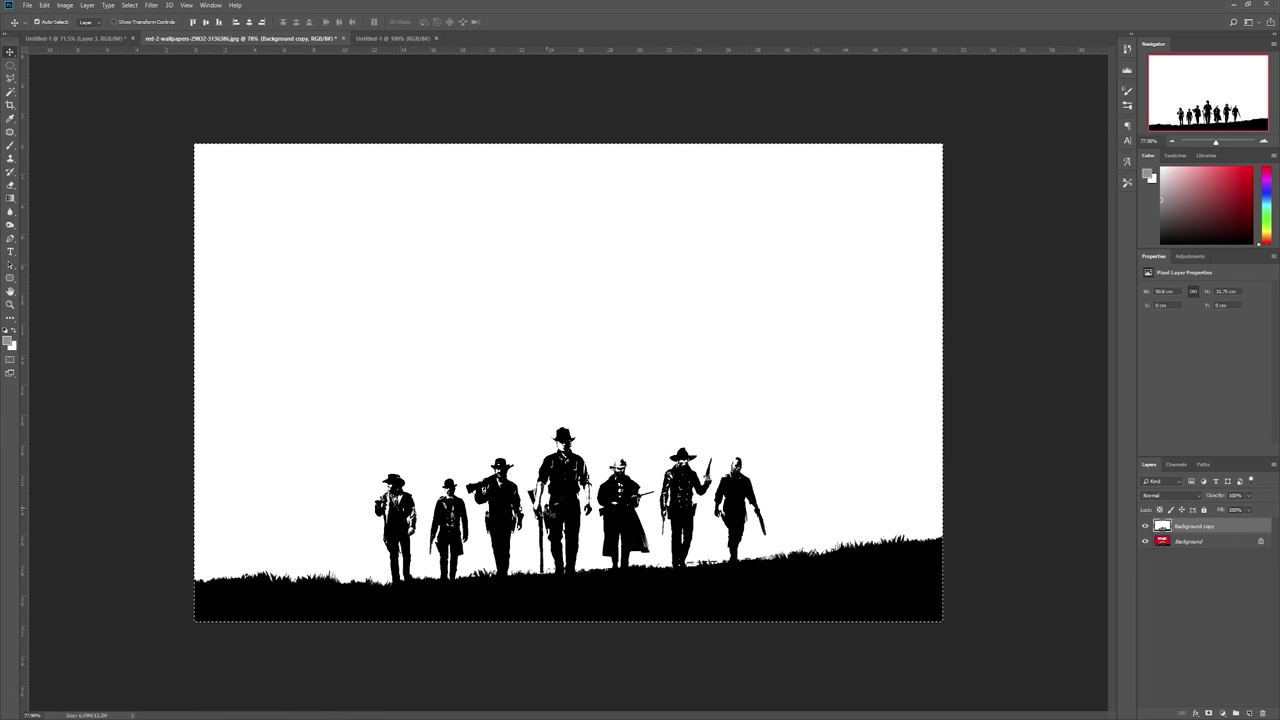
left_click(9, 364)
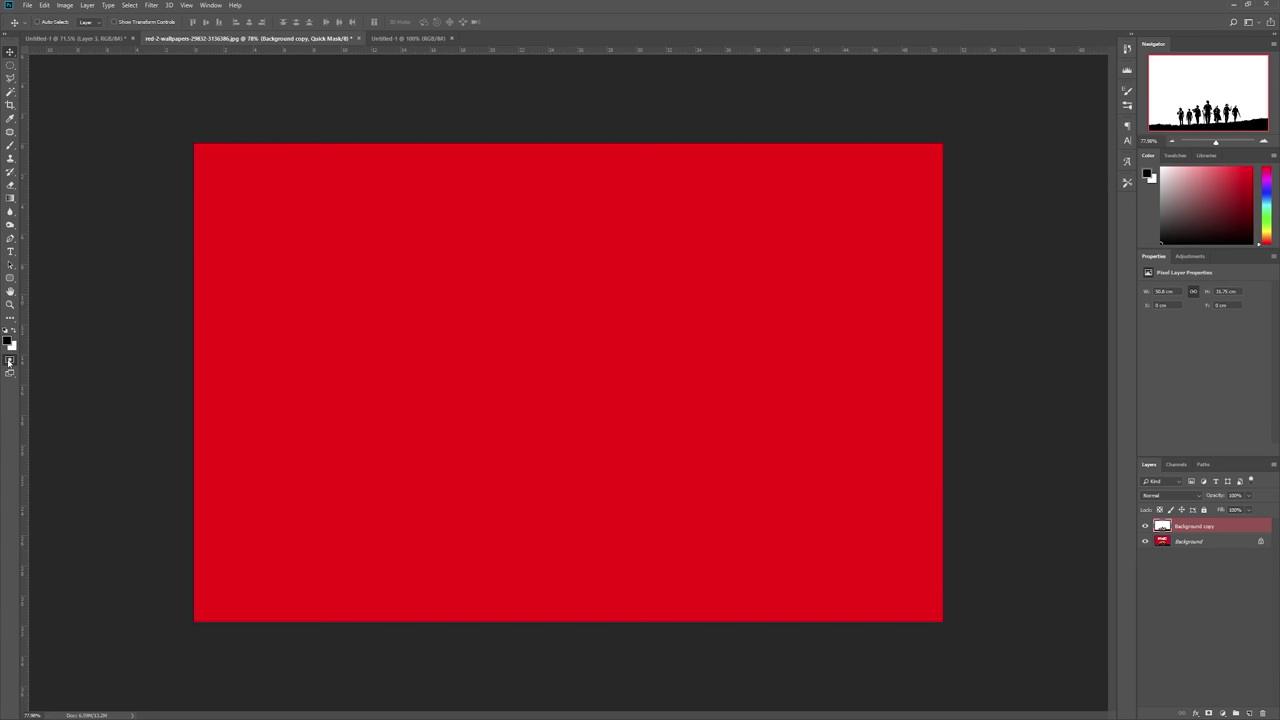
left_click(9, 362)
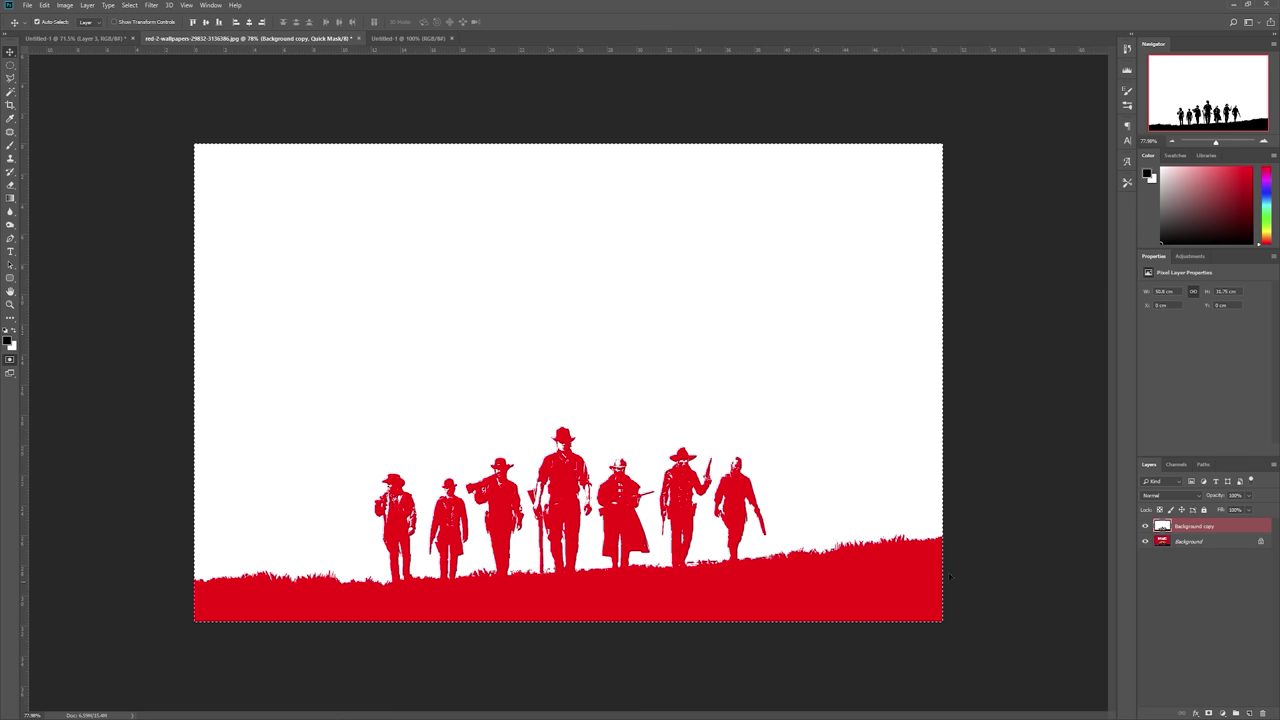
Step: Undo the paste into the quick mask, paste the image again and return to standard mode
key("ctrl+z")
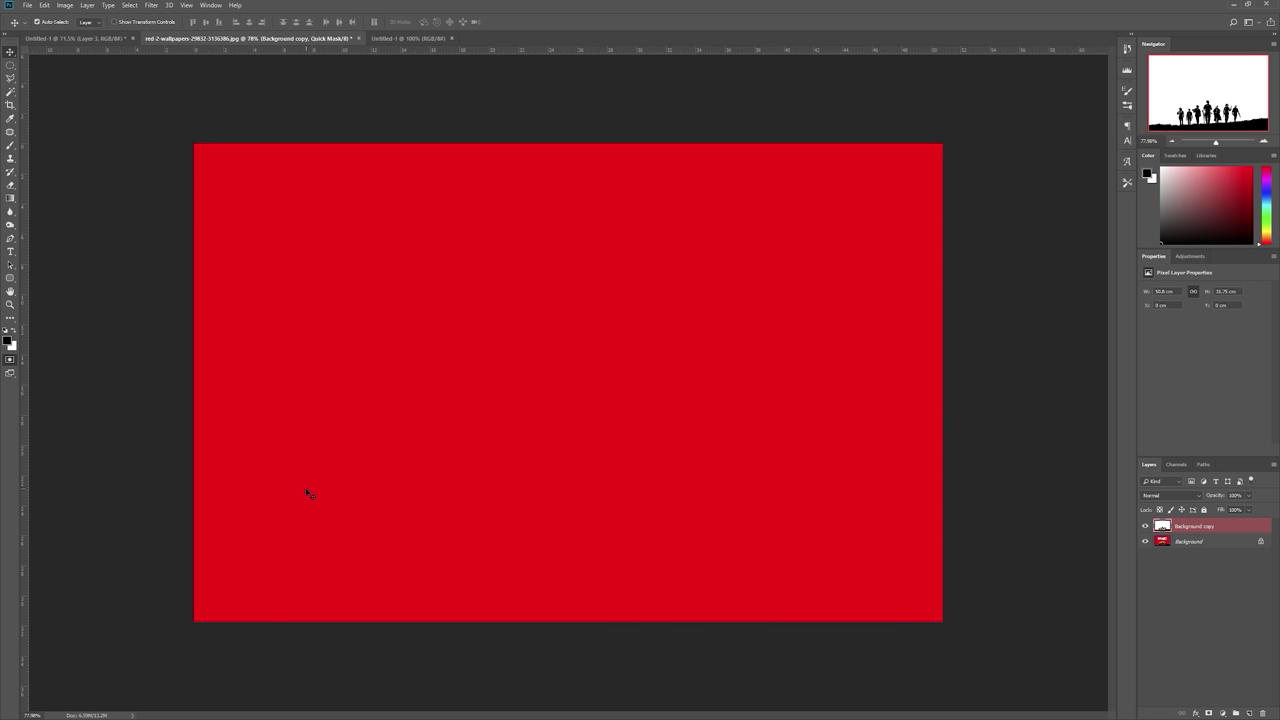
key("q")
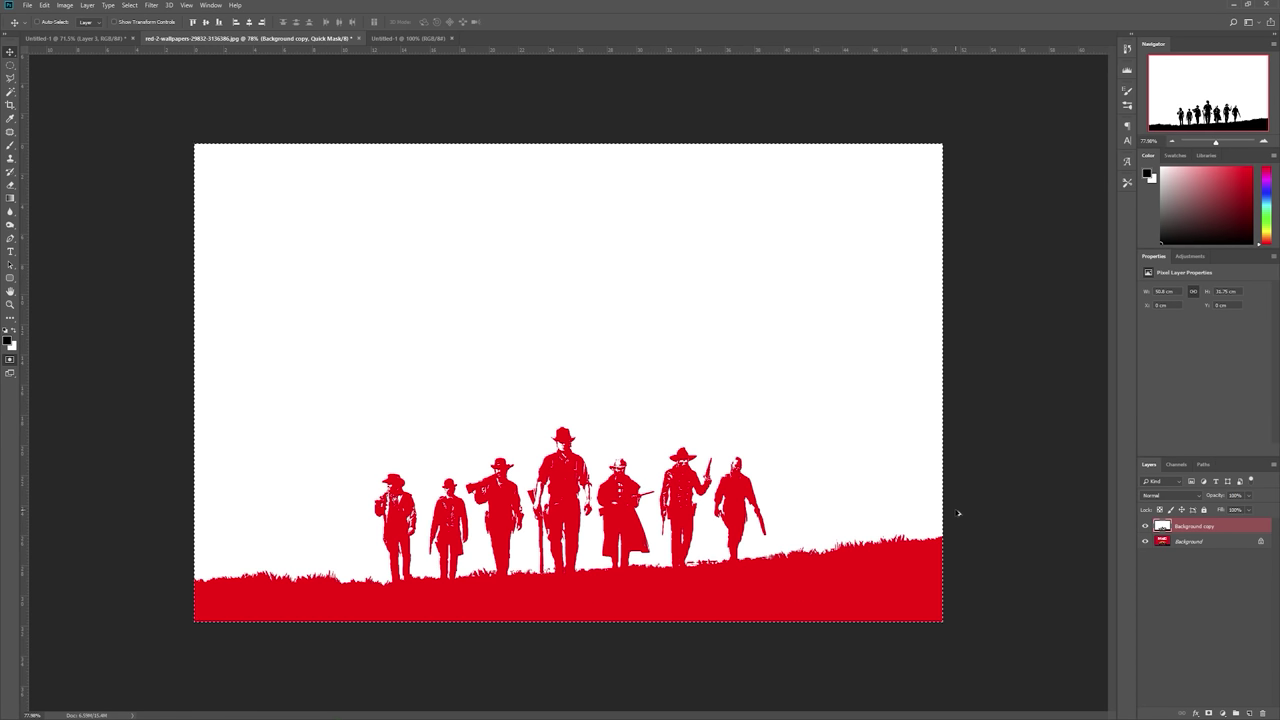
key("alt+BackSpace")
left_click(10, 361)
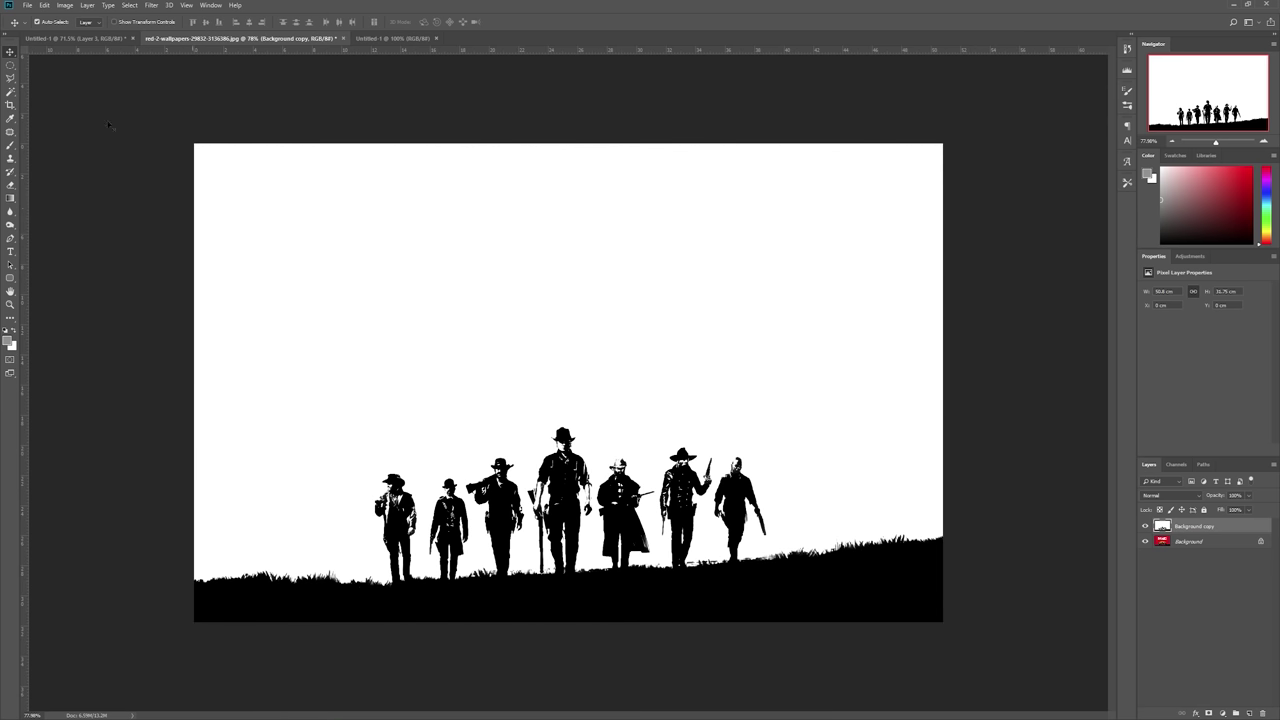
Step: Copy a circular area around the central figures and paste it into the quick mask
left_click(10, 65)
left_click_drag(481, 368, 662, 535)
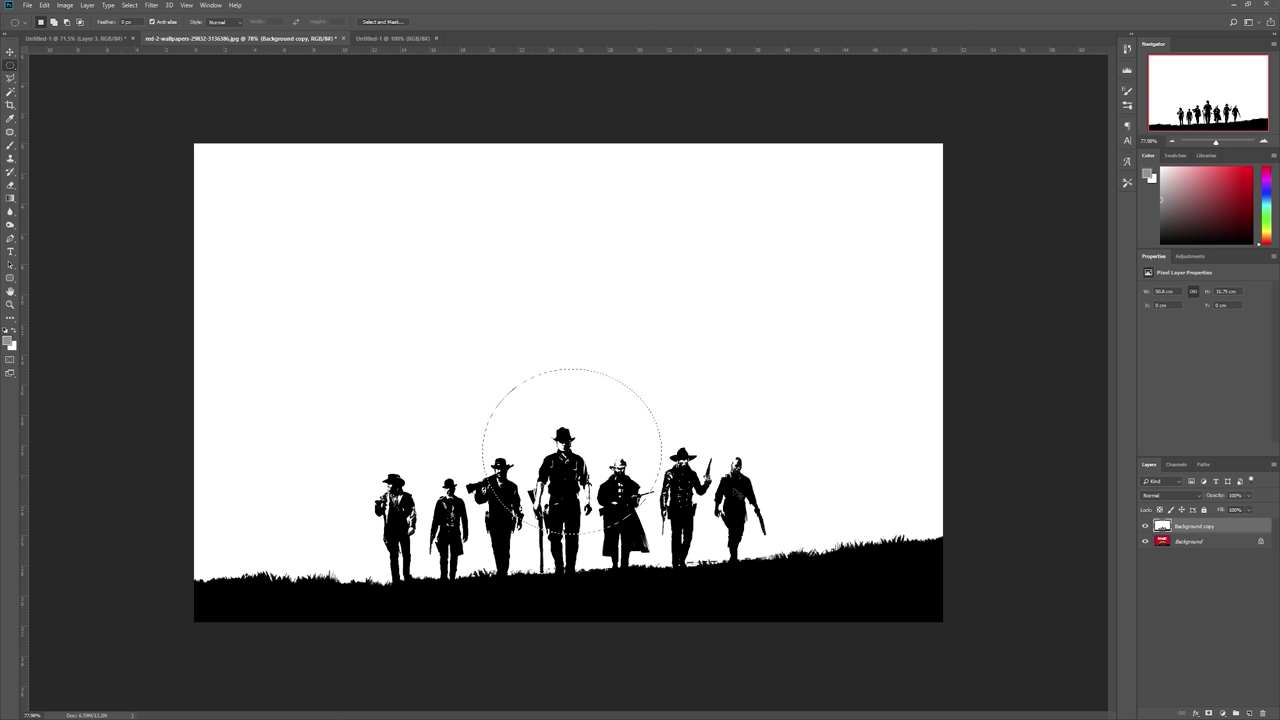
key("ctrl+d")
left_click(10, 361)
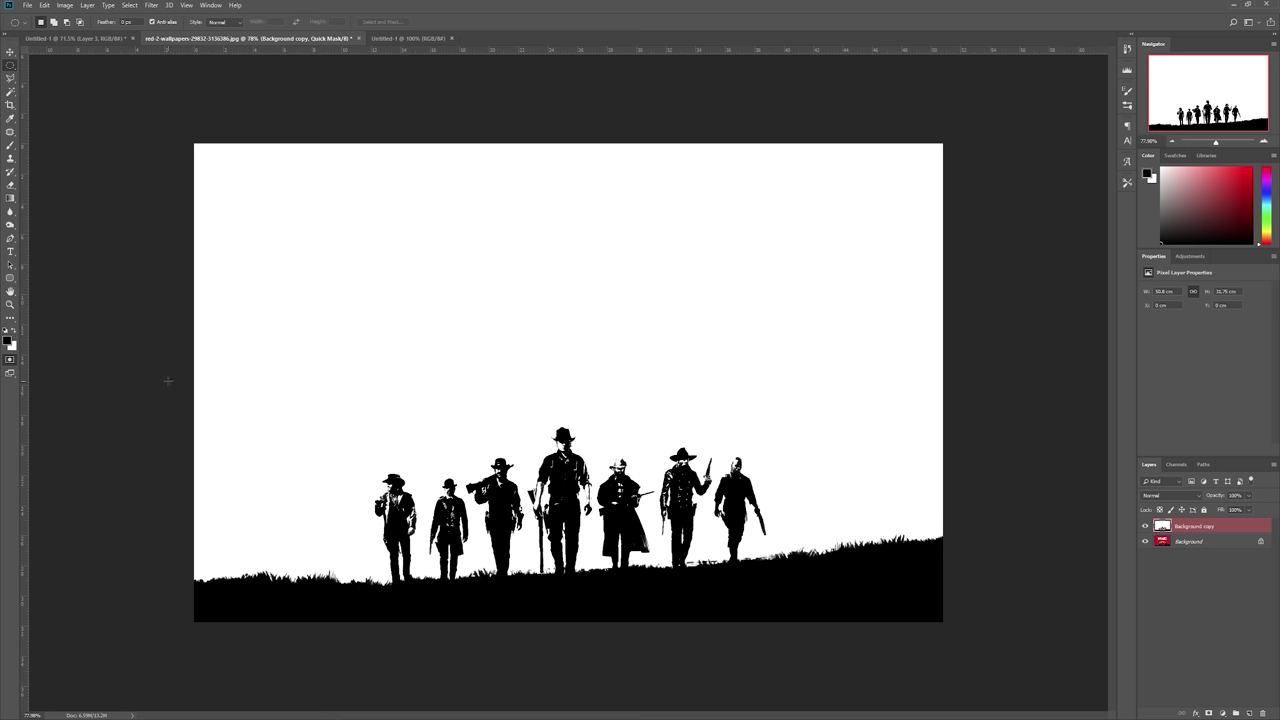
key("ctrl+v")
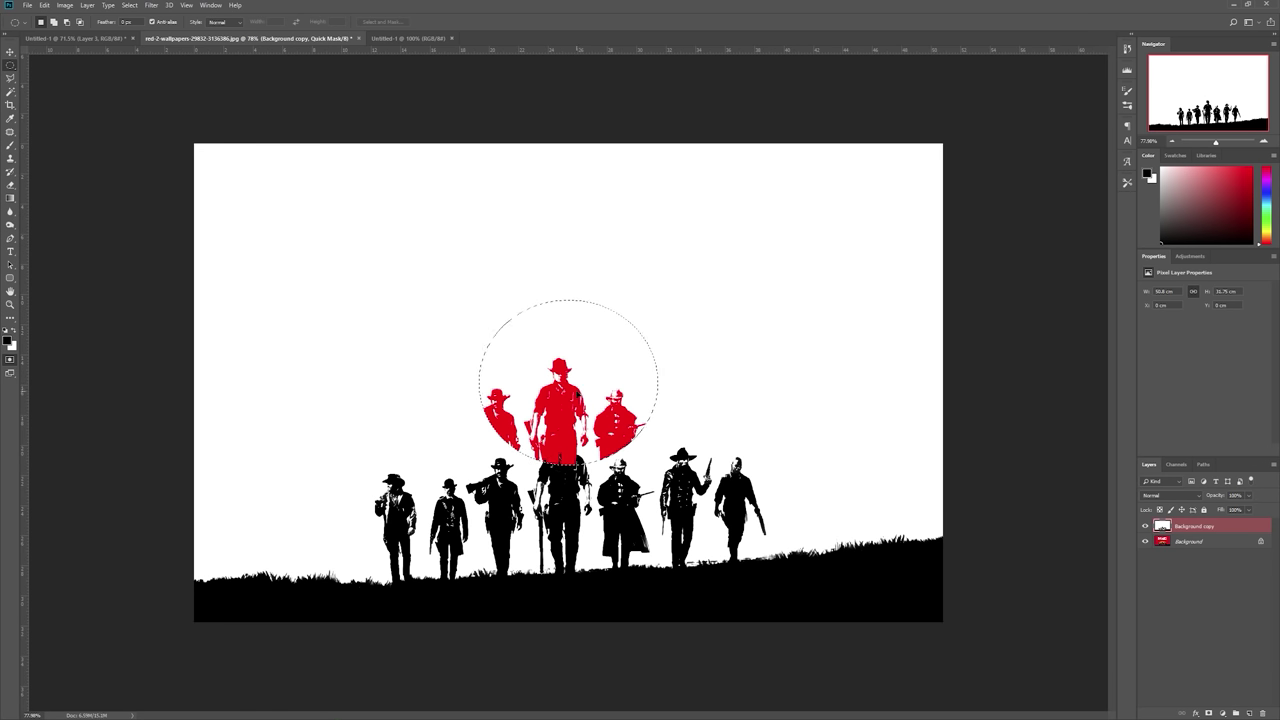
Step: Undo the circular paste, paste the area in place in the quick mask, deselect and leave Quick Mask mode
key("ctrl+z")
key("ctrl+shift+v")
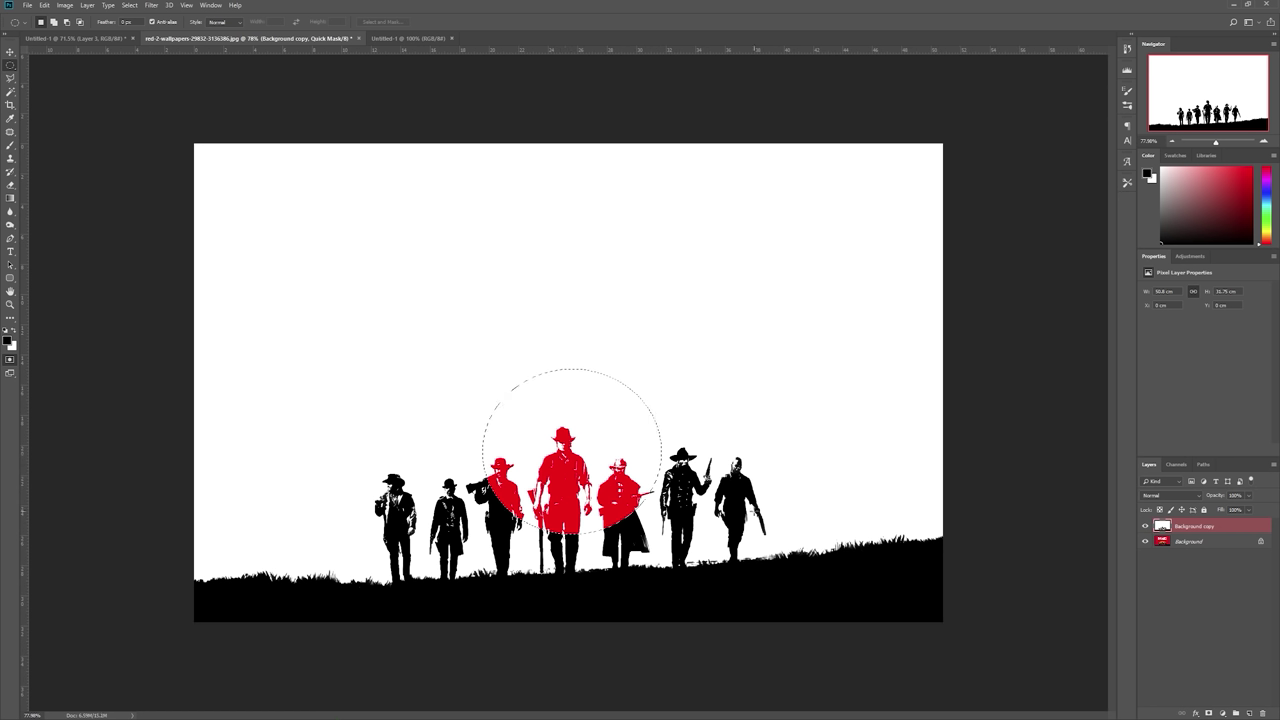
key("ctrl+d")
left_click(10, 358)
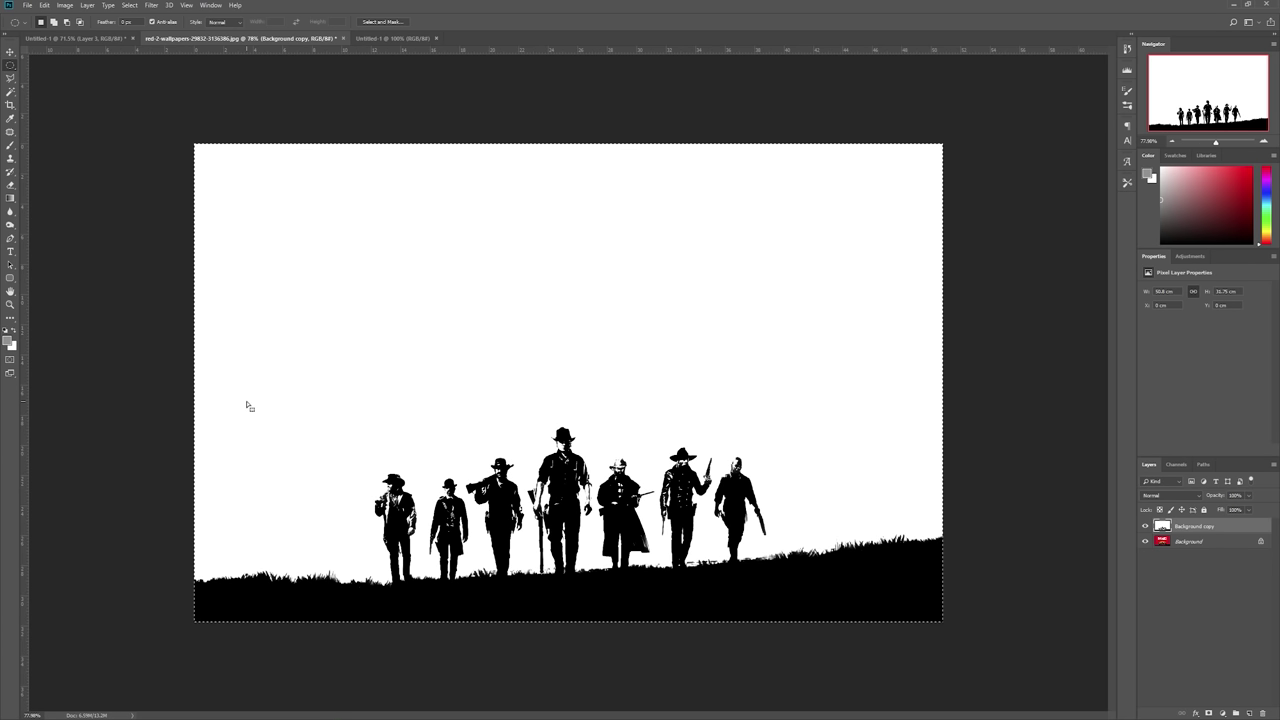
Step: Paste the whole copied image into the quick mask, deselect, and convert the mask into a selection
left_click(10, 360)
left_click(10, 362)
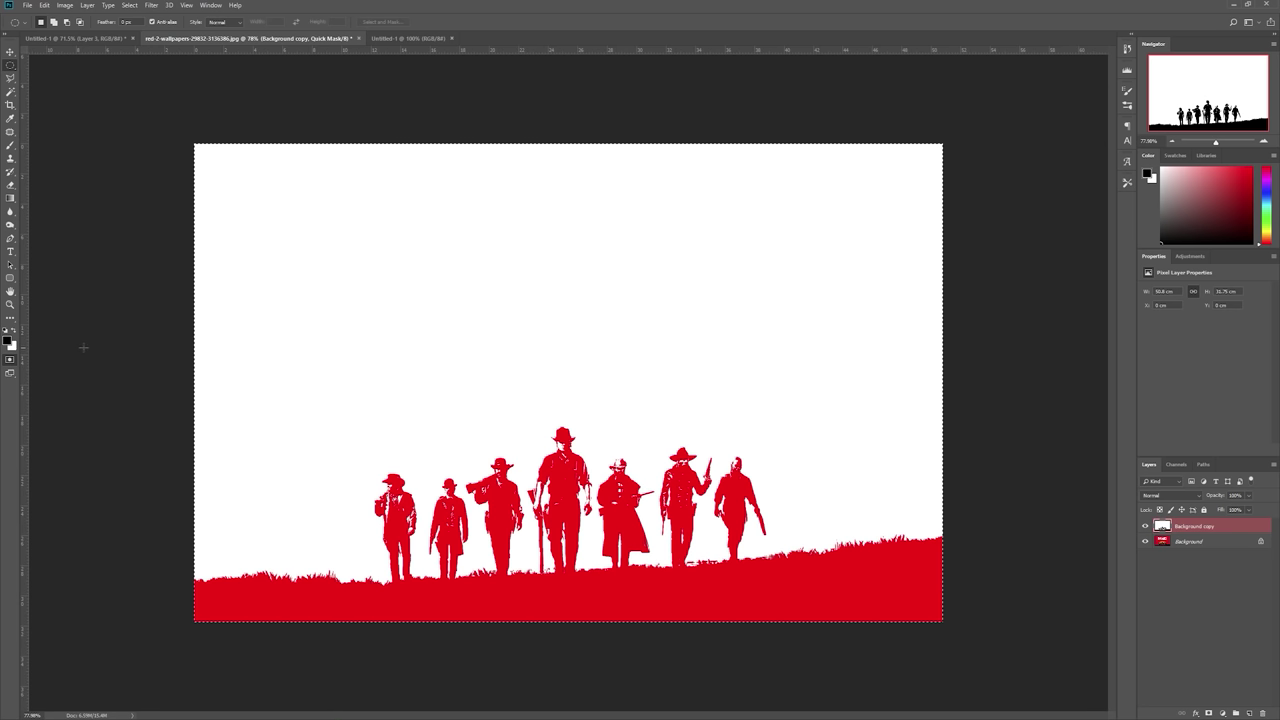
left_click(10, 362)
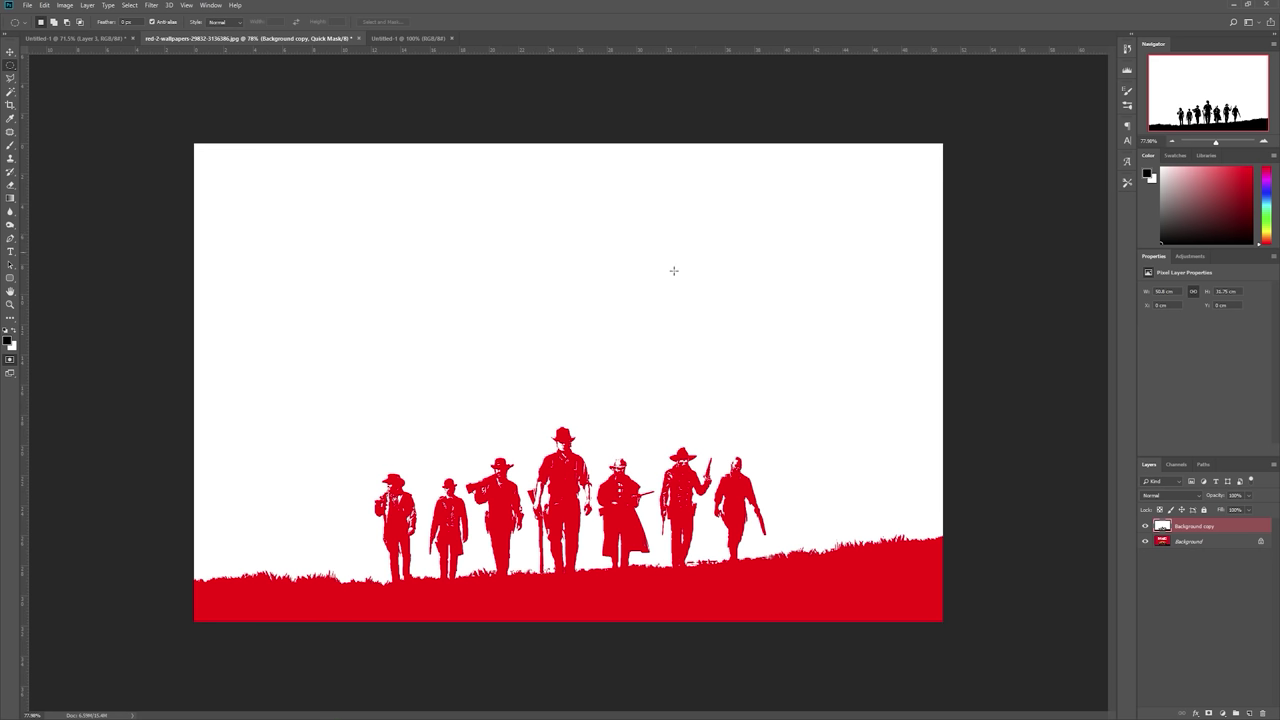
left_click(10, 370)
Step: Examine the selection outline around the figures and the ground up close
scroll(690, 481, "up", 6)
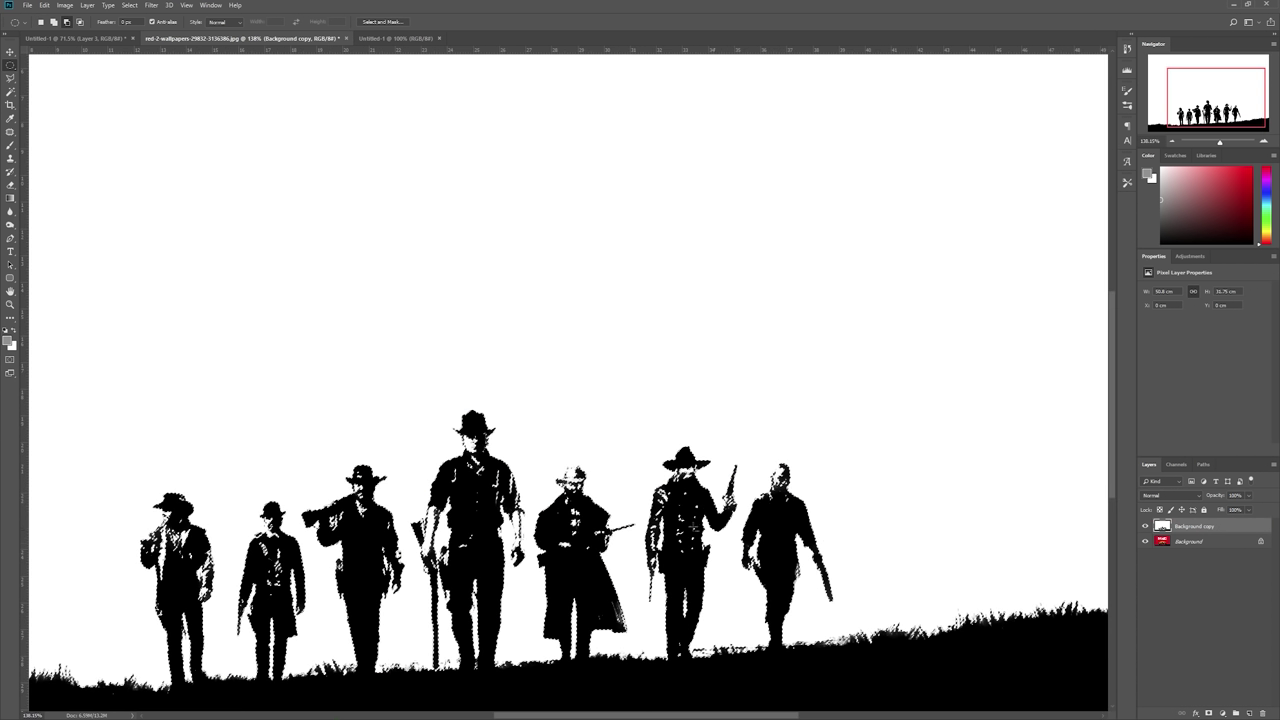
scroll(645, 400, "up", 1)
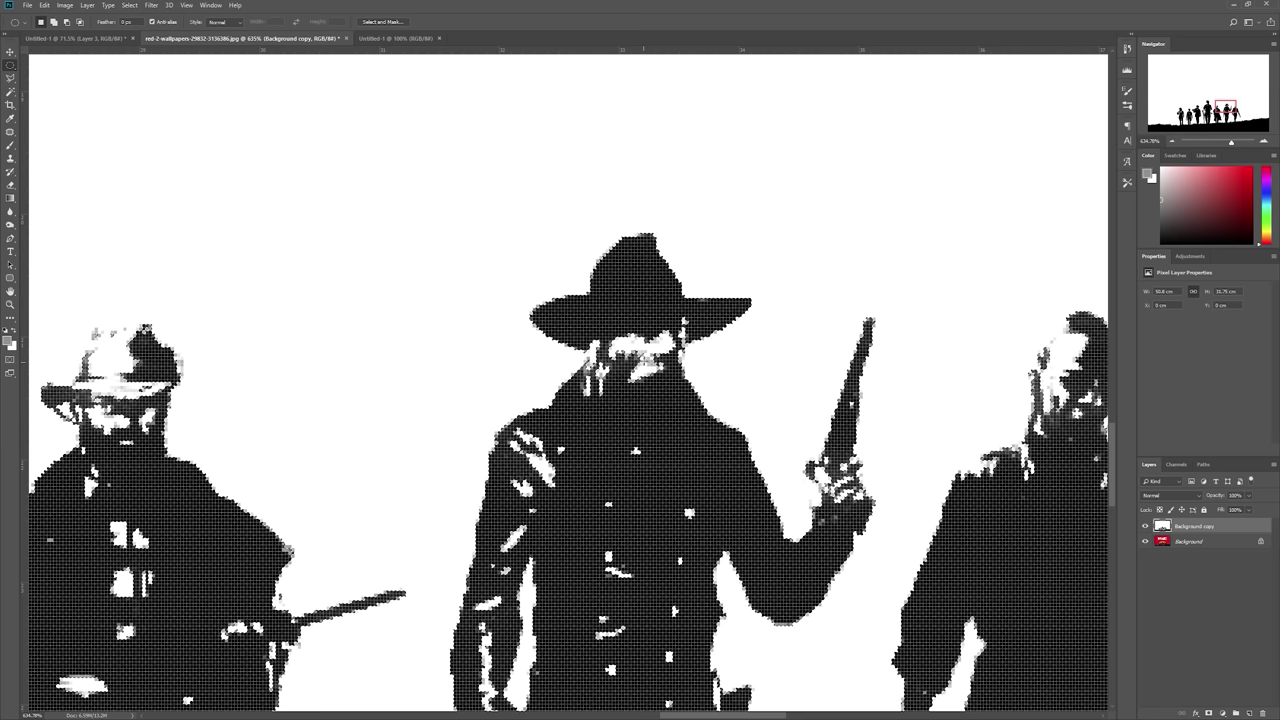
left_click_drag(998, 382, 642, 306)
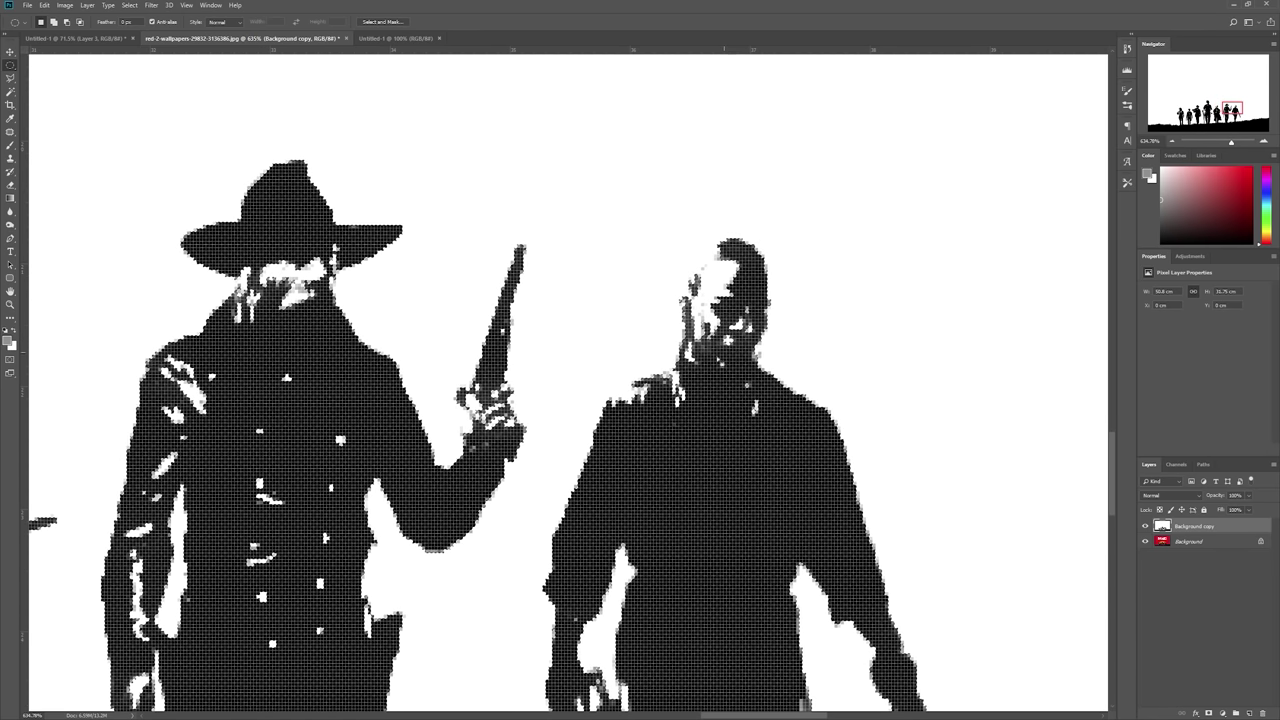
left_click_drag(282, 322, 957, 347)
scroll(957, 347, "down", 5)
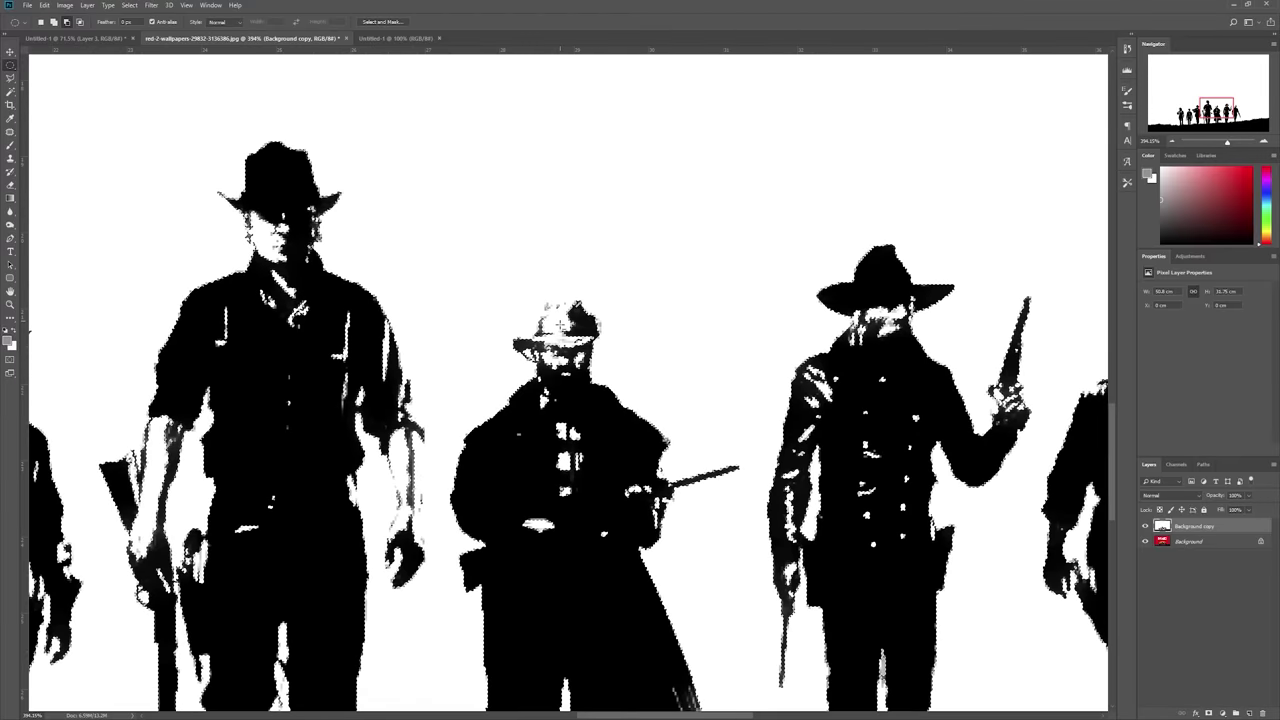
scroll(644, 300, "down", 5)
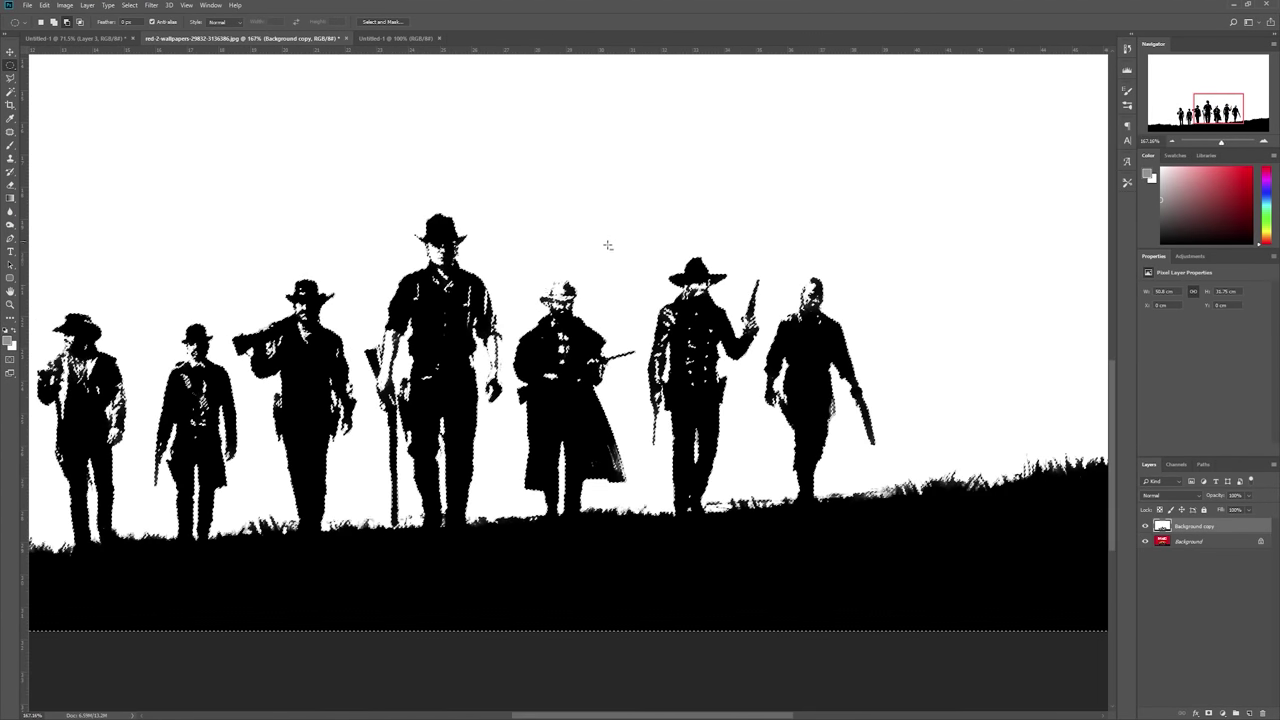
scroll(452, 395, "up", 1)
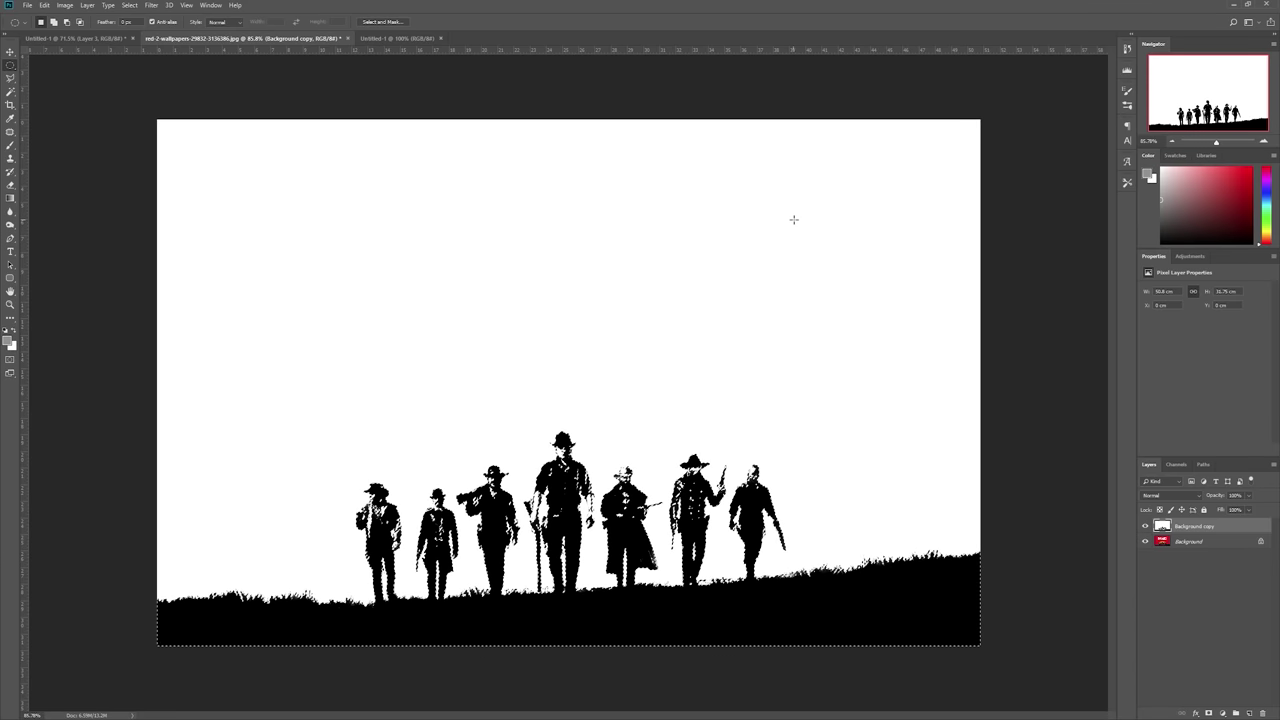
Step: Inspect the detail of the figures in Quick Mask mode, then return to the selection
left_click(9, 359)
scroll(620, 464, "up", 9)
scroll(888, 391, "up", 3)
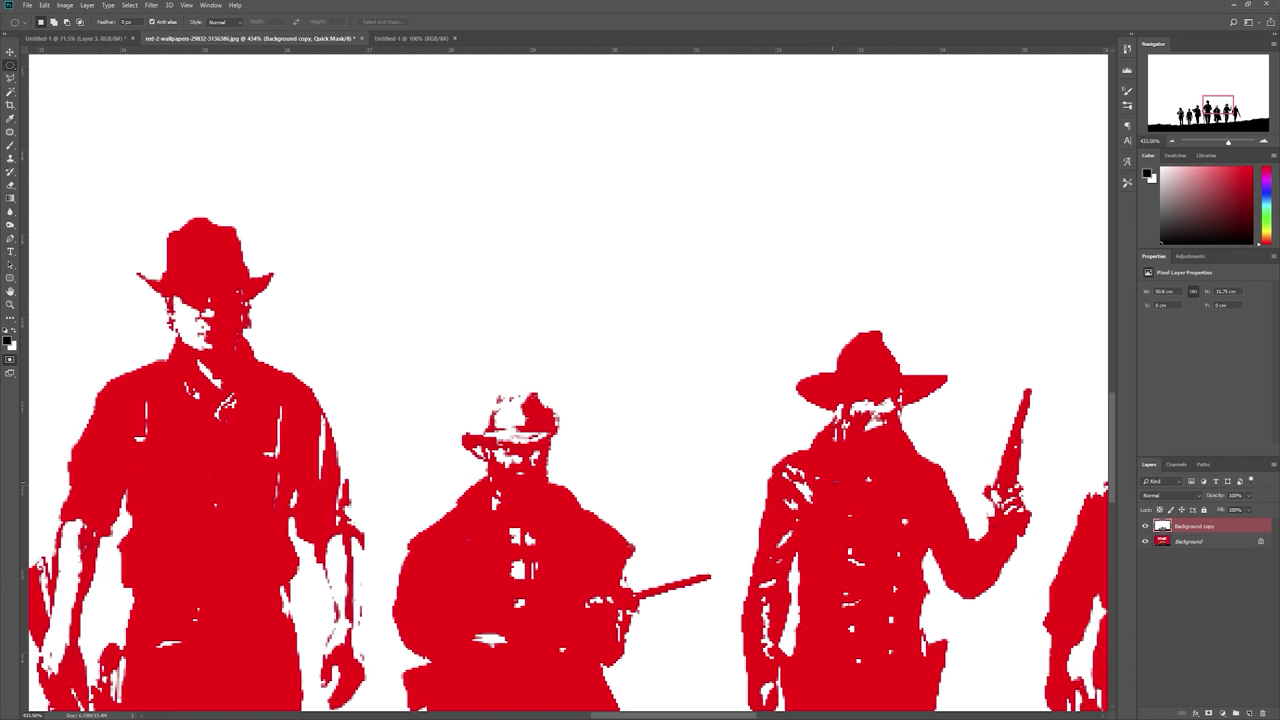
scroll(885, 390, "down", 1)
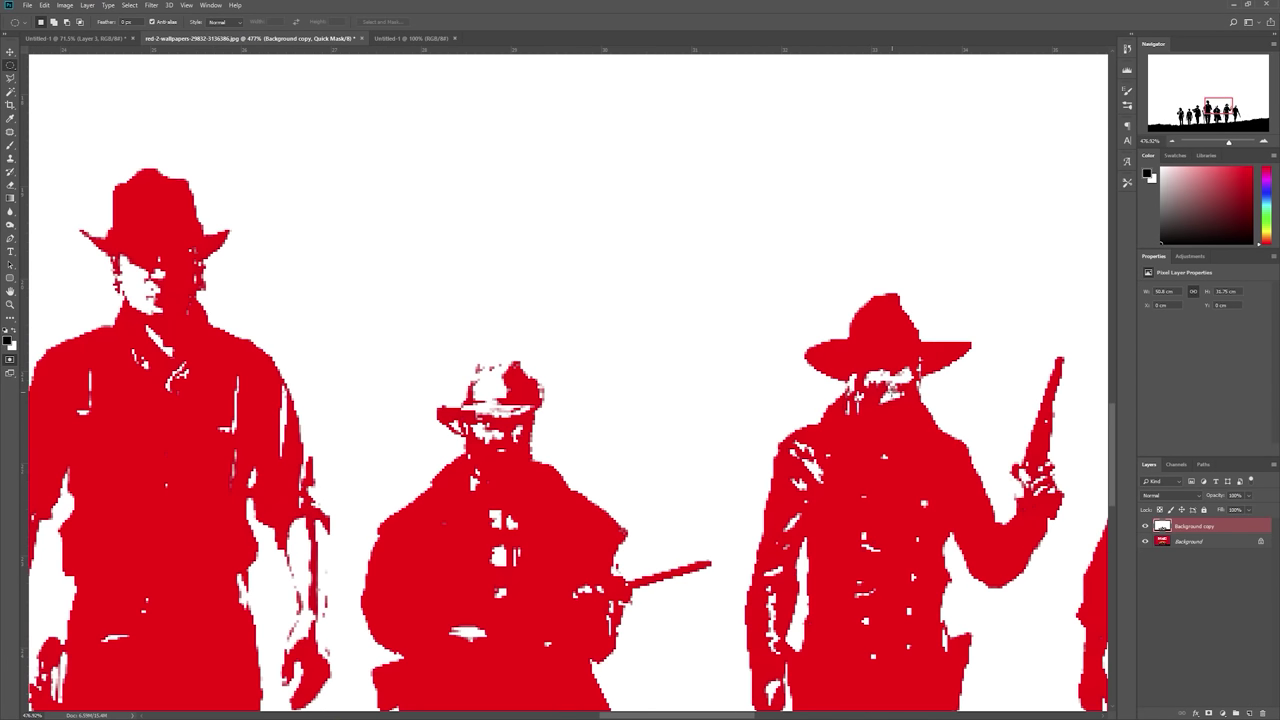
scroll(337, 283, "left", 5)
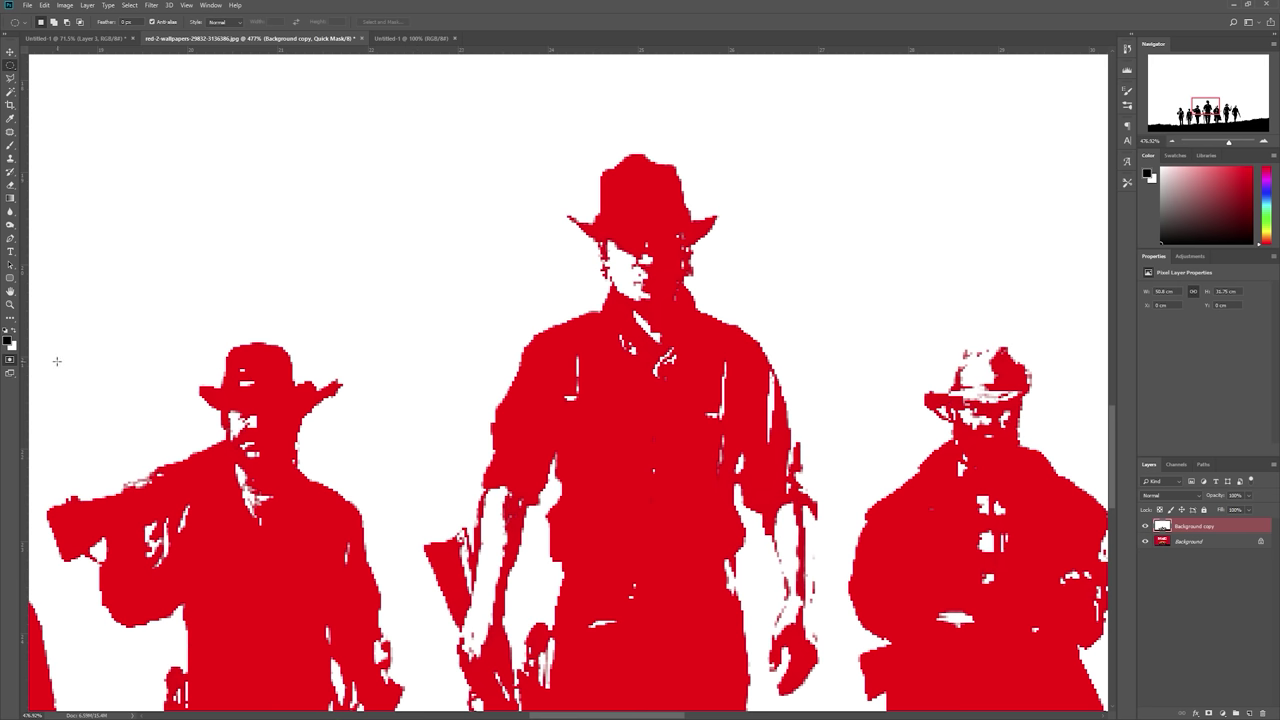
left_click(10, 365)
scroll(569, 334, "down", 10)
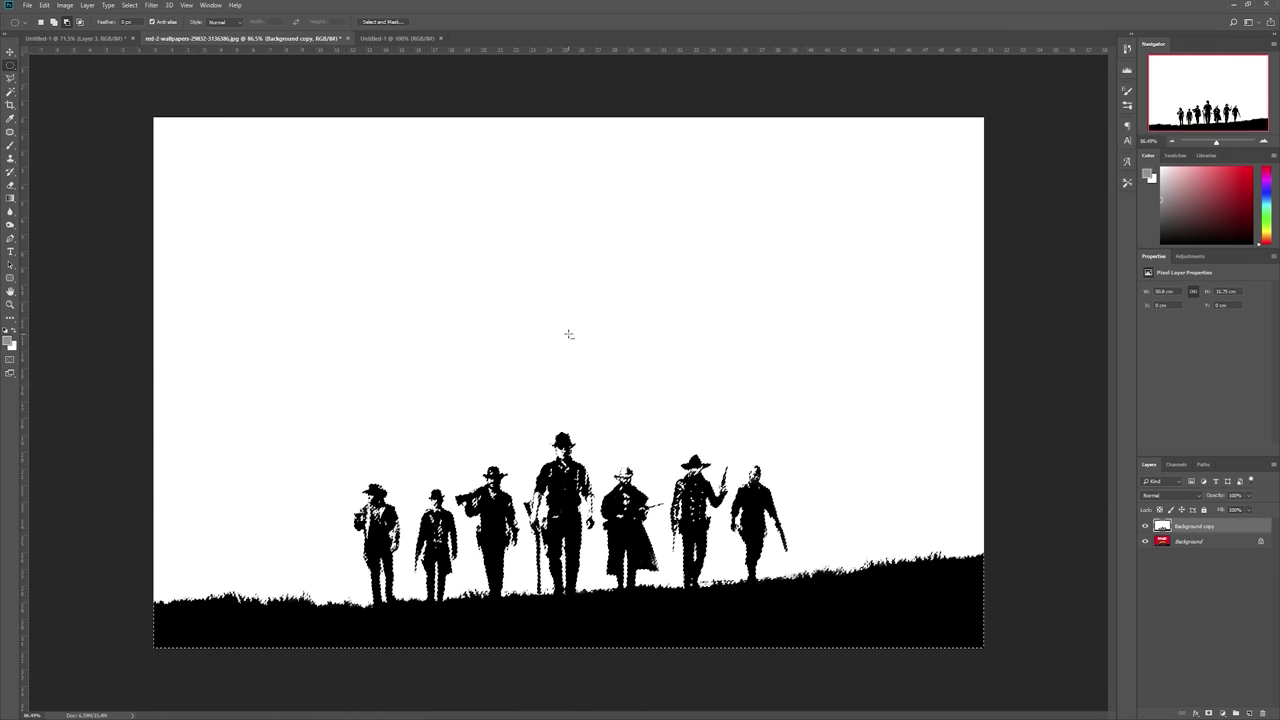
Step: Hide the Background and Background copy layers and add a new empty layer above them
left_click(1145, 541)
left_click(1145, 526)
left_click(1249, 713)
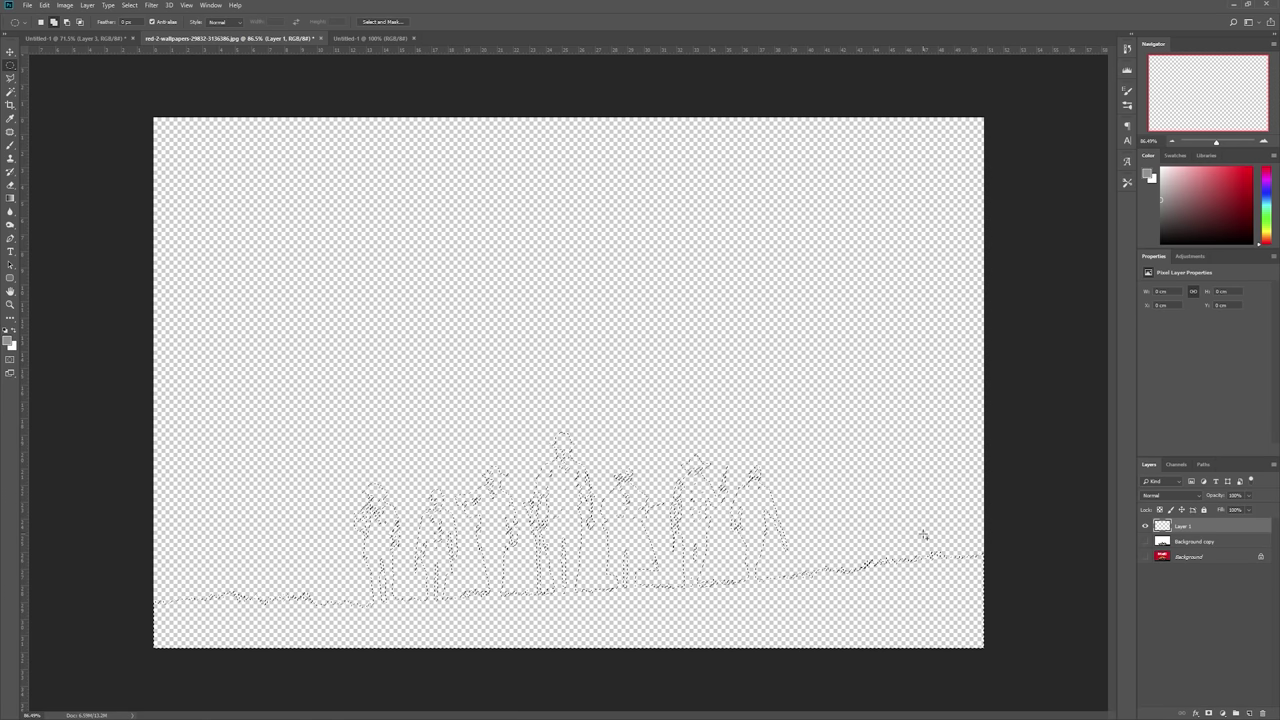
Step: Fill the selected silhouettes and ground with black at 100% opacity on the new layer, and deselect
key("shift+F5")
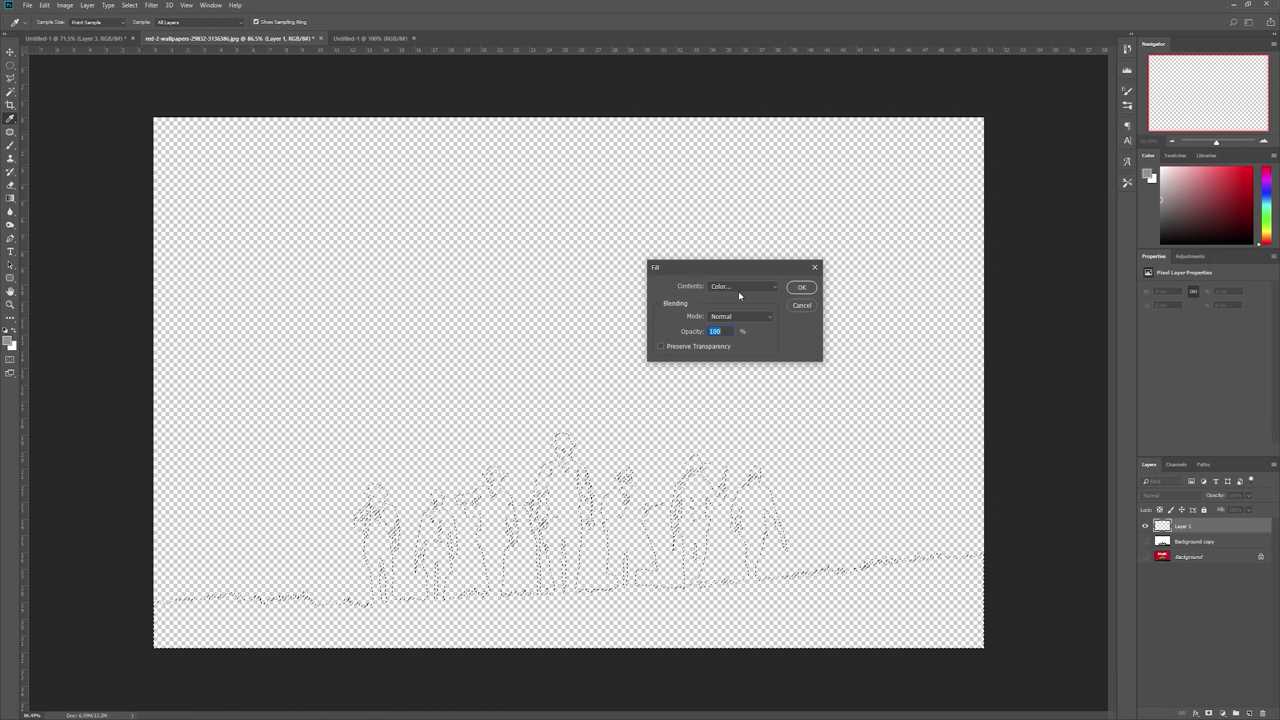
left_click(742, 286)
left_click(716, 366)
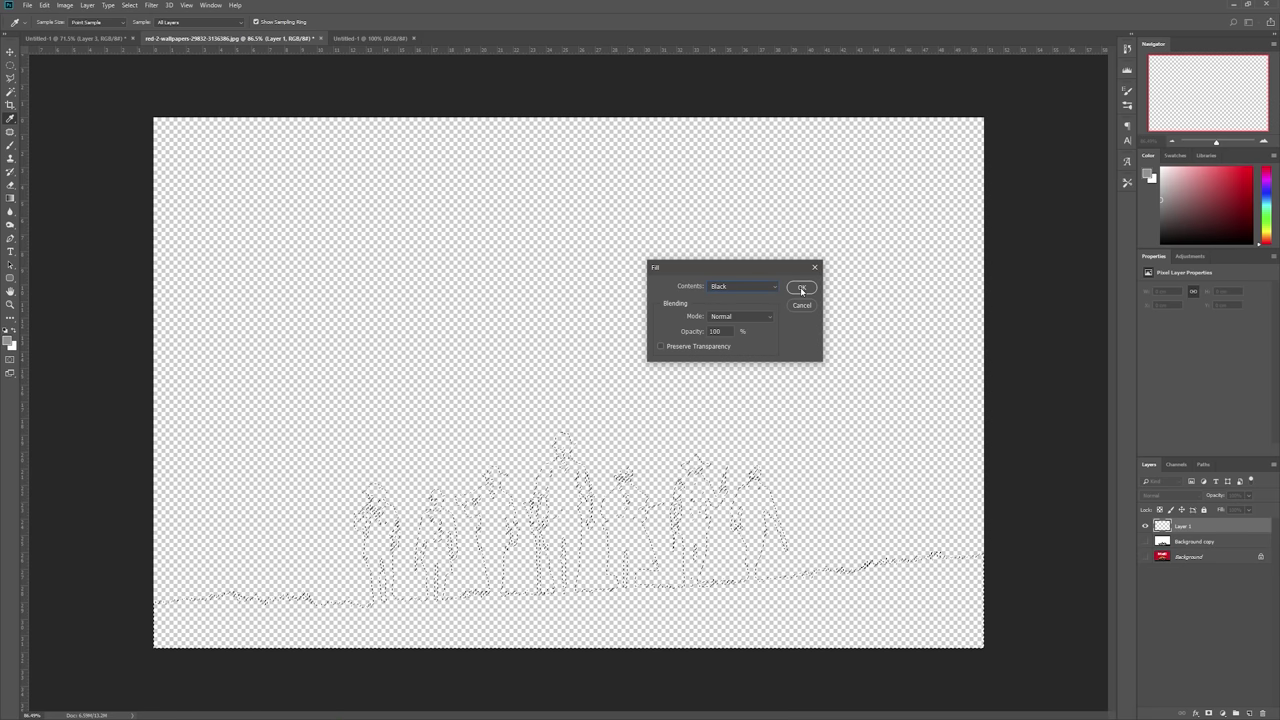
key("Return")
key("ctrl+d")
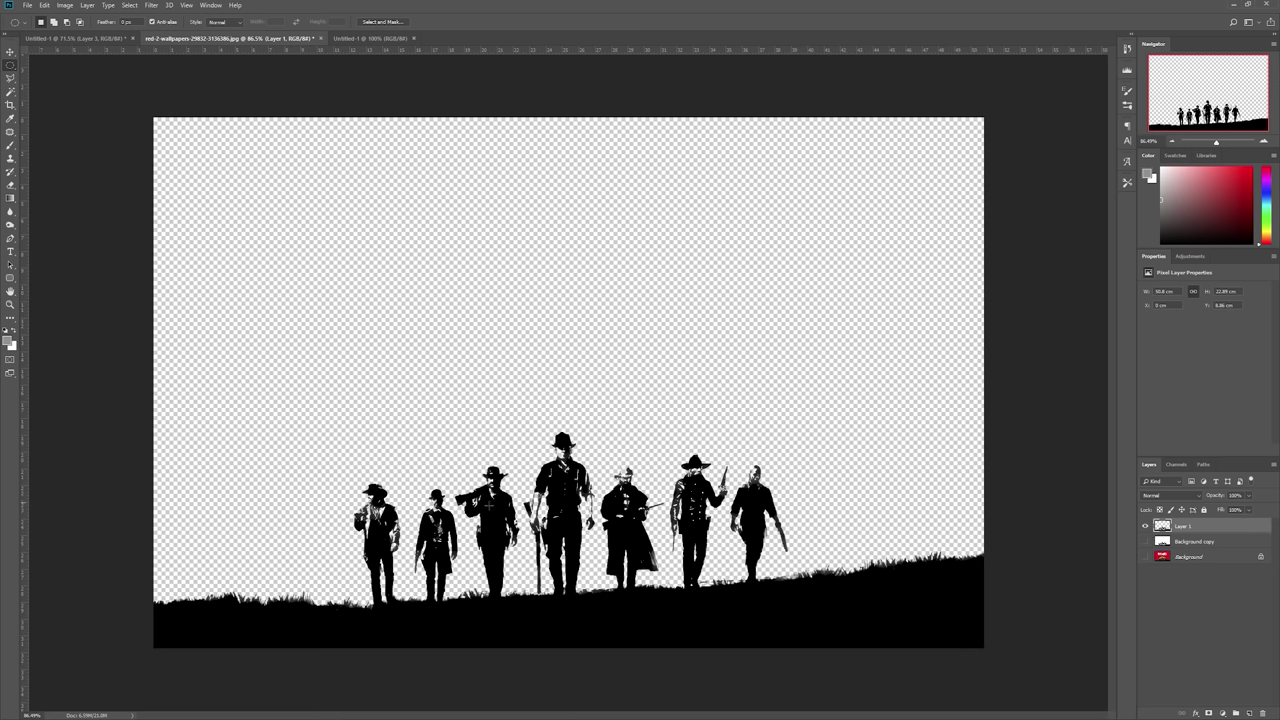
Step: Examine the black-filled figures up close, checking faces, hats and clothing for detail and partial transparency
scroll(621, 481, "up", 6)
scroll(652, 476, "down", 1)
scroll(652, 476, "up", 5)
scroll(648, 420, "down", 2)
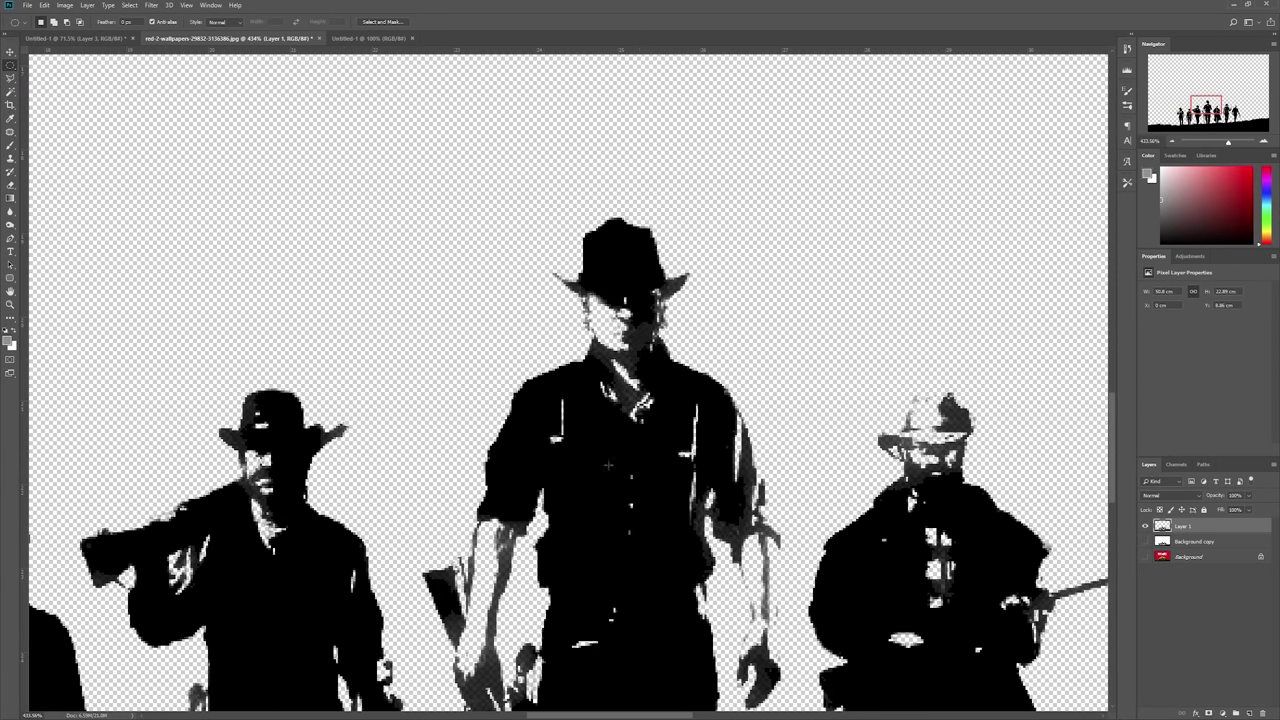
scroll(627, 452, "down", 2)
scroll(607, 316, "up", 2)
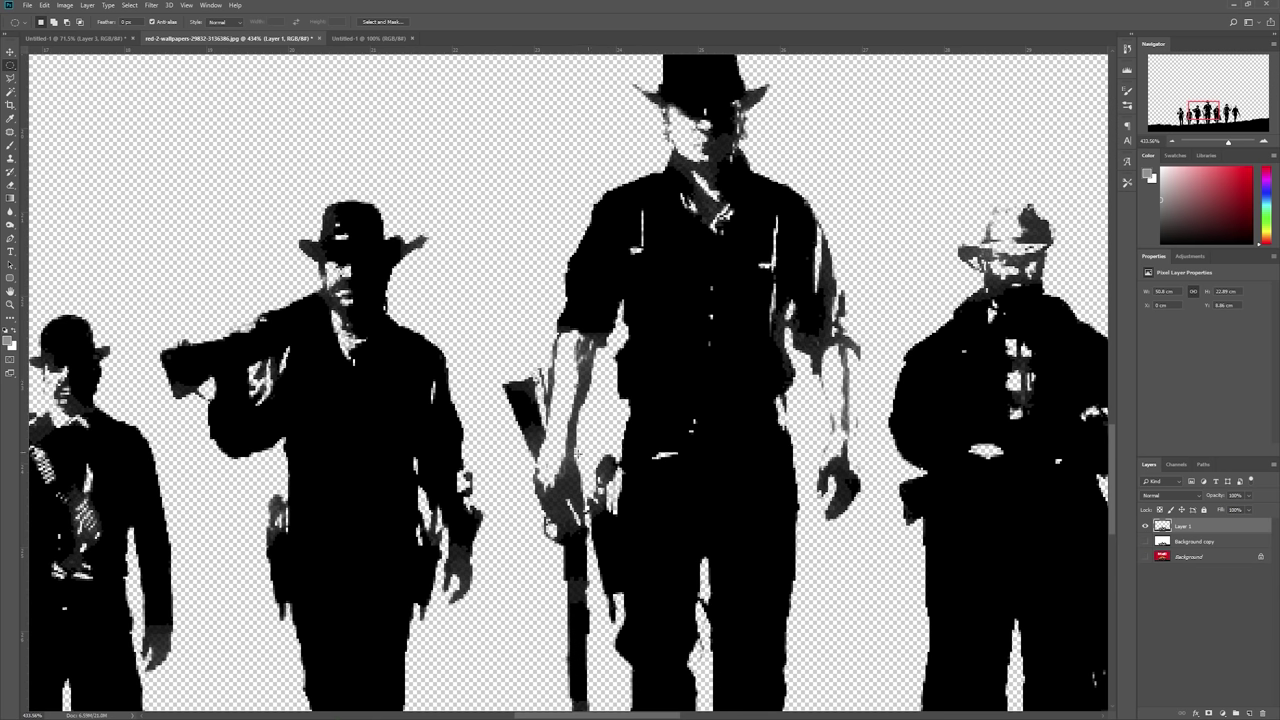
left_click_drag(279, 323, 734, 246)
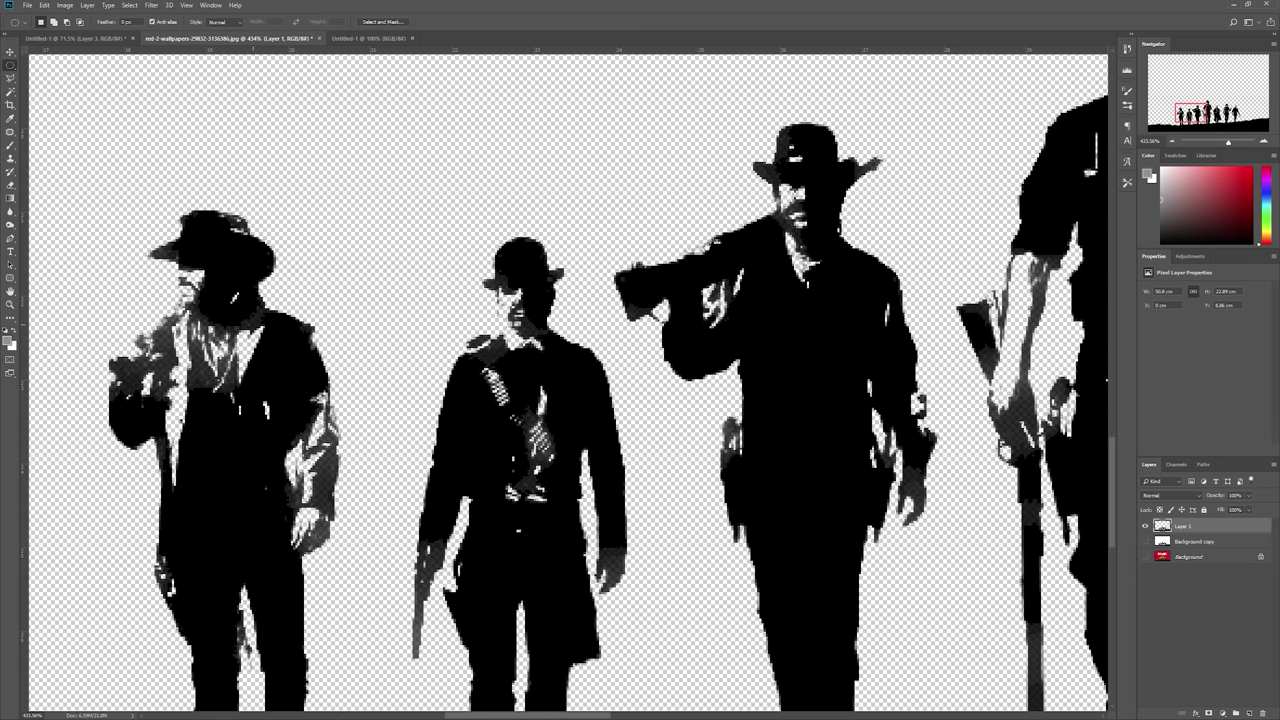
scroll(474, 490, "down", 10)
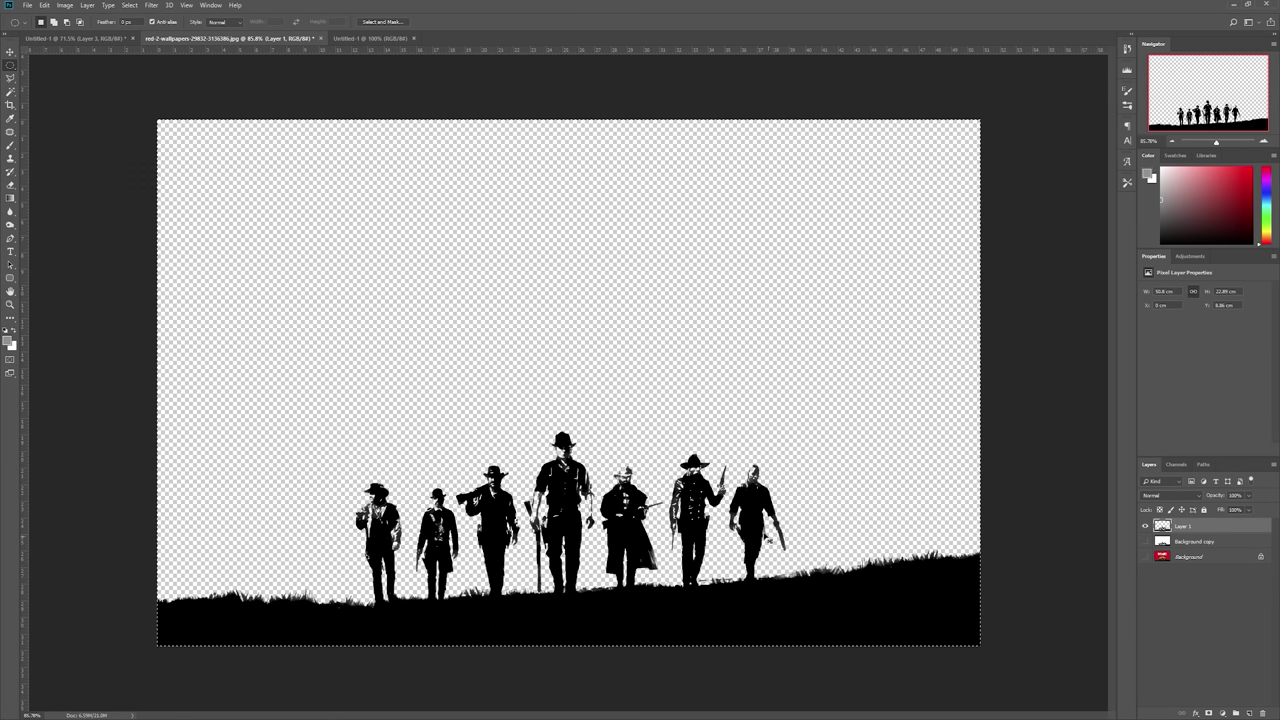
Step: Paste the copied silhouettes into the blank white Untitled-1 document and position the figures and ground across its canvas
left_click(369, 42)
key("ctrl+v")
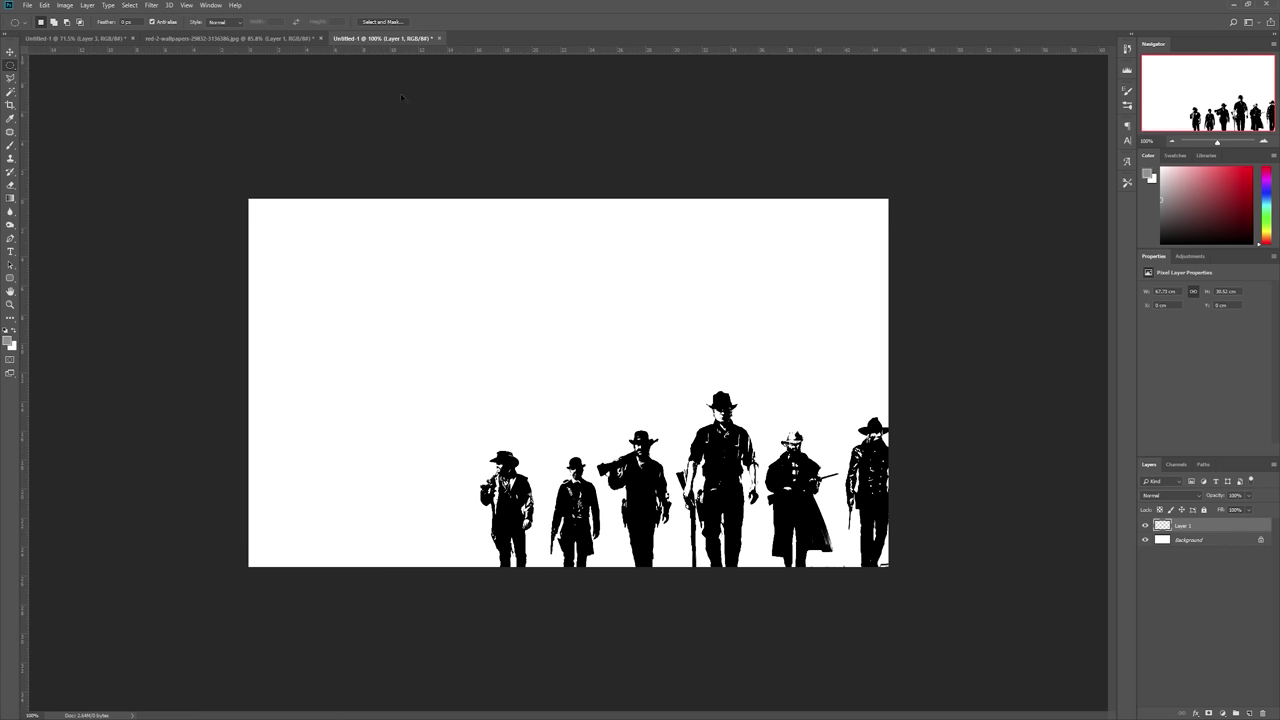
key("v")
left_click(730, 448)
left_click_drag(730, 452, 559, 425)
left_click_drag(561, 390, 574, 379)
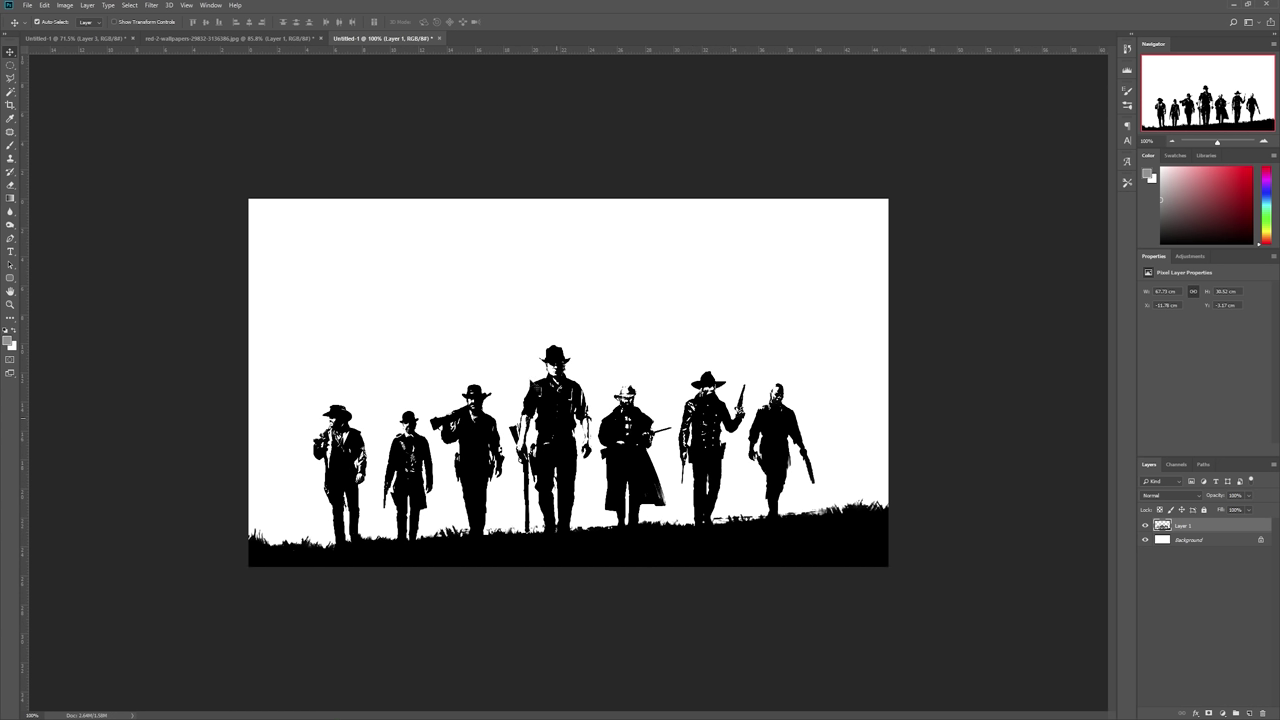
Step: Return to the wallpaper document, clear the selection, and show only the original Background layer
left_click(262, 39)
key("ctrl+d")
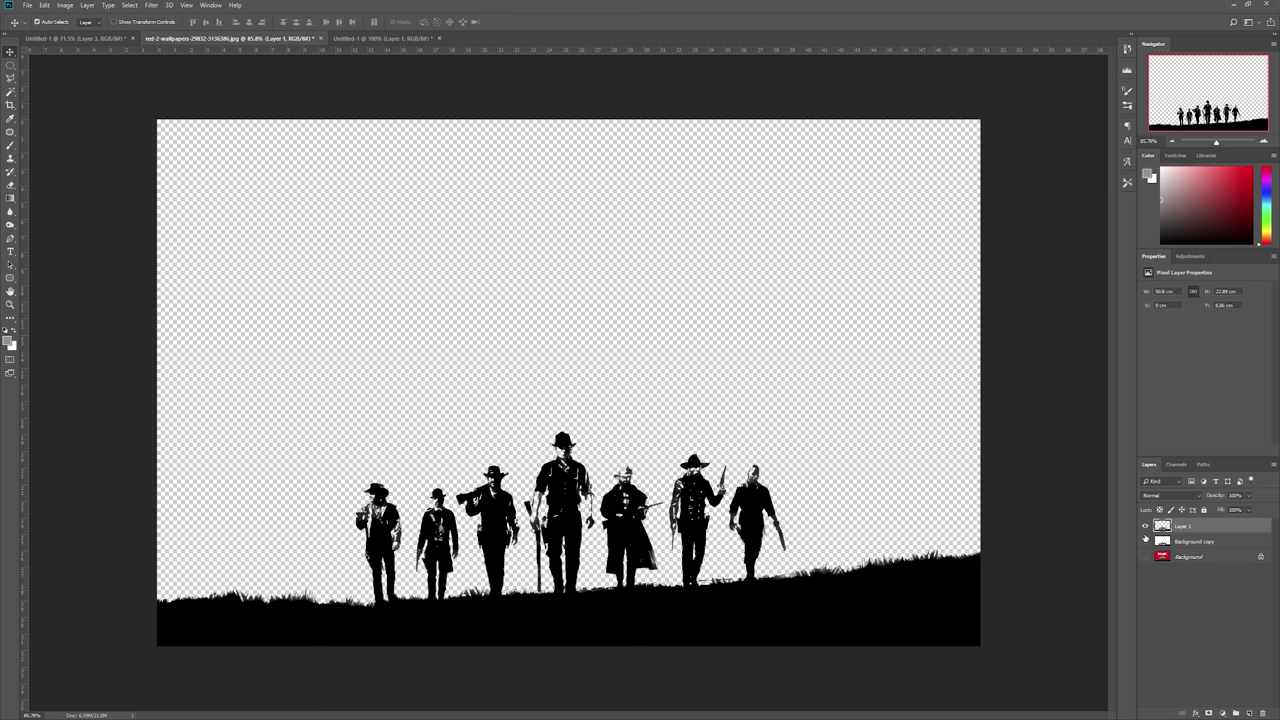
left_click(1145, 541)
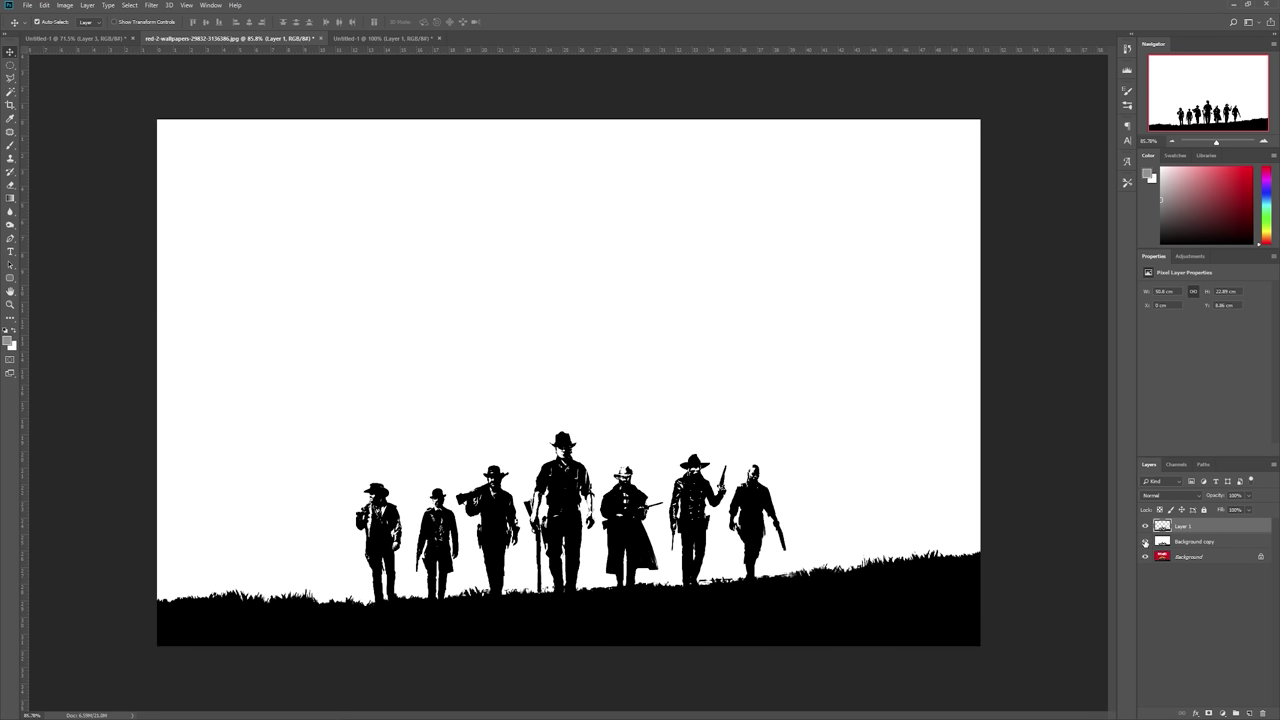
left_click_drag(1145, 526, 1145, 541)
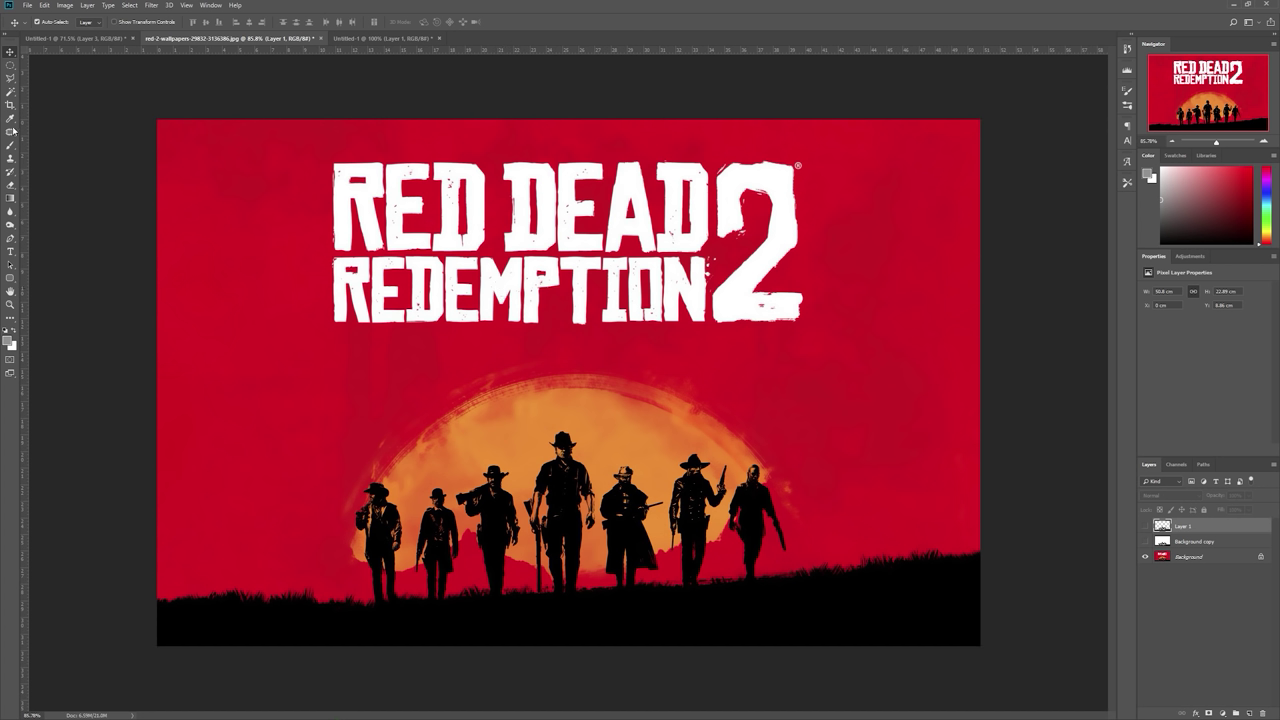
Step: Select the white letters of RED DEAD and the large numeral 2 on the Background layer with the Magic Wand
left_click(11, 92)
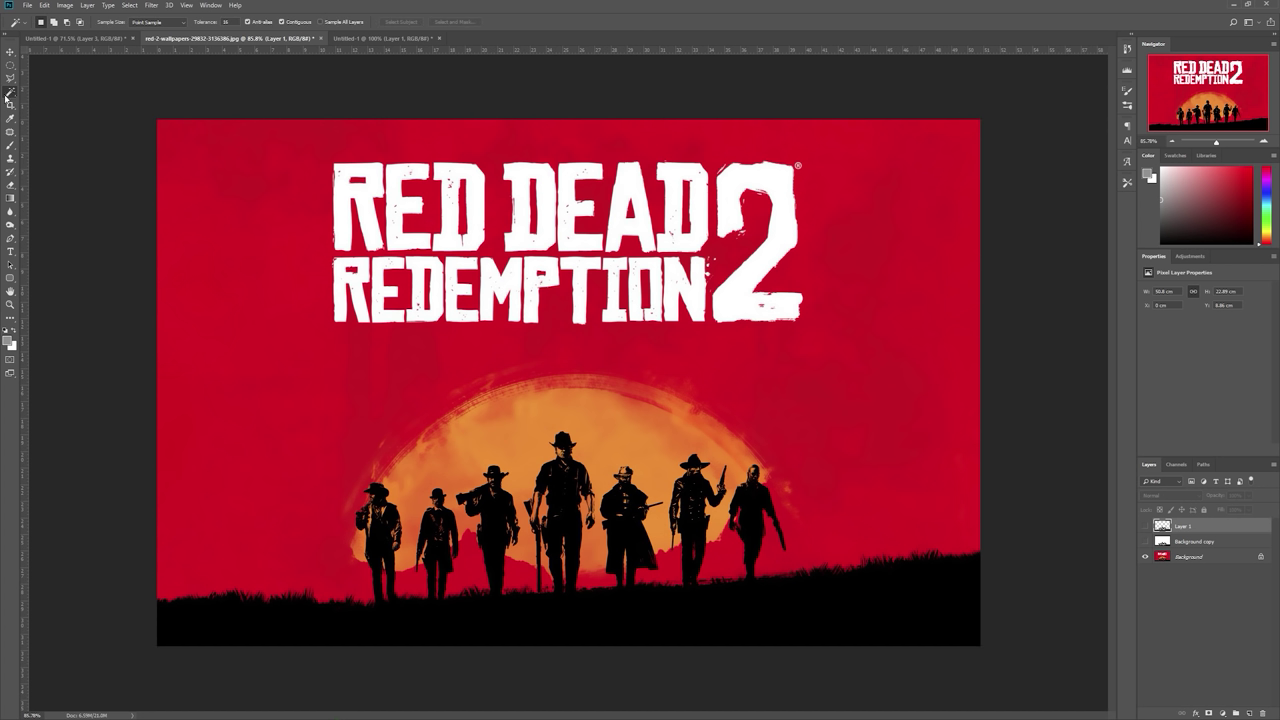
scroll(527, 213, "up", 5)
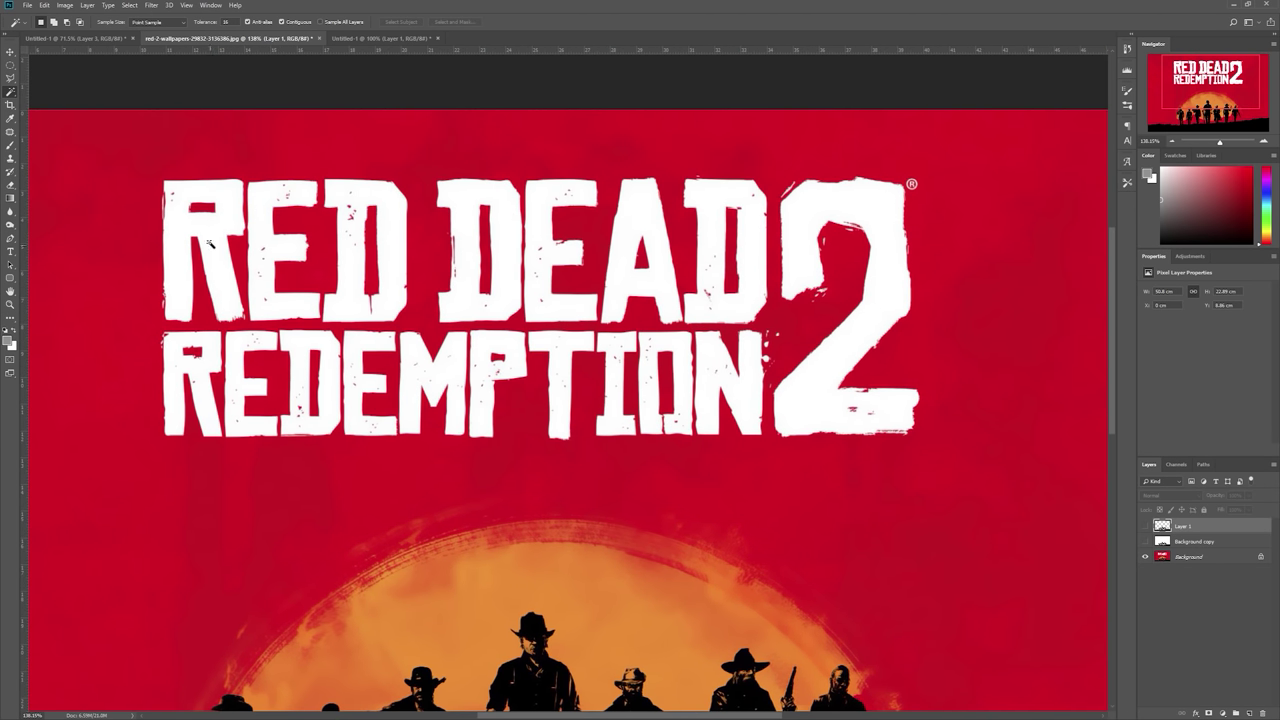
key("ctrl+a")
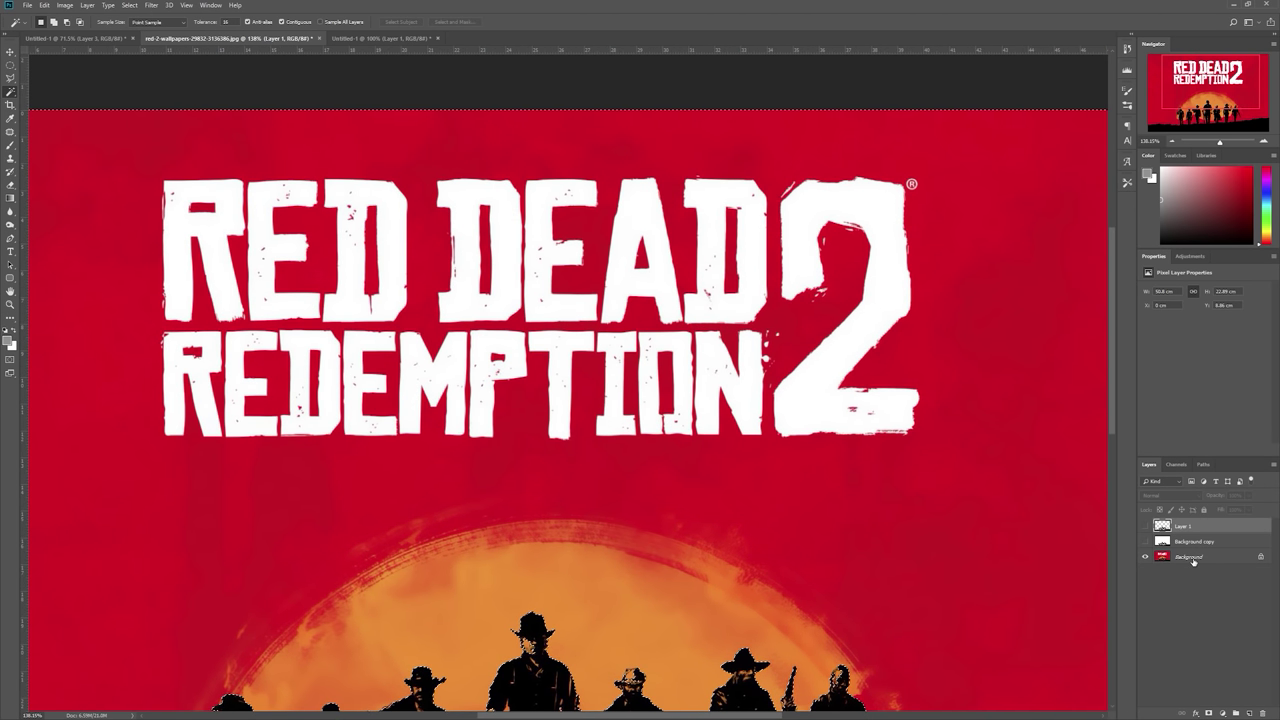
left_click(1191, 558)
left_click(218, 238)
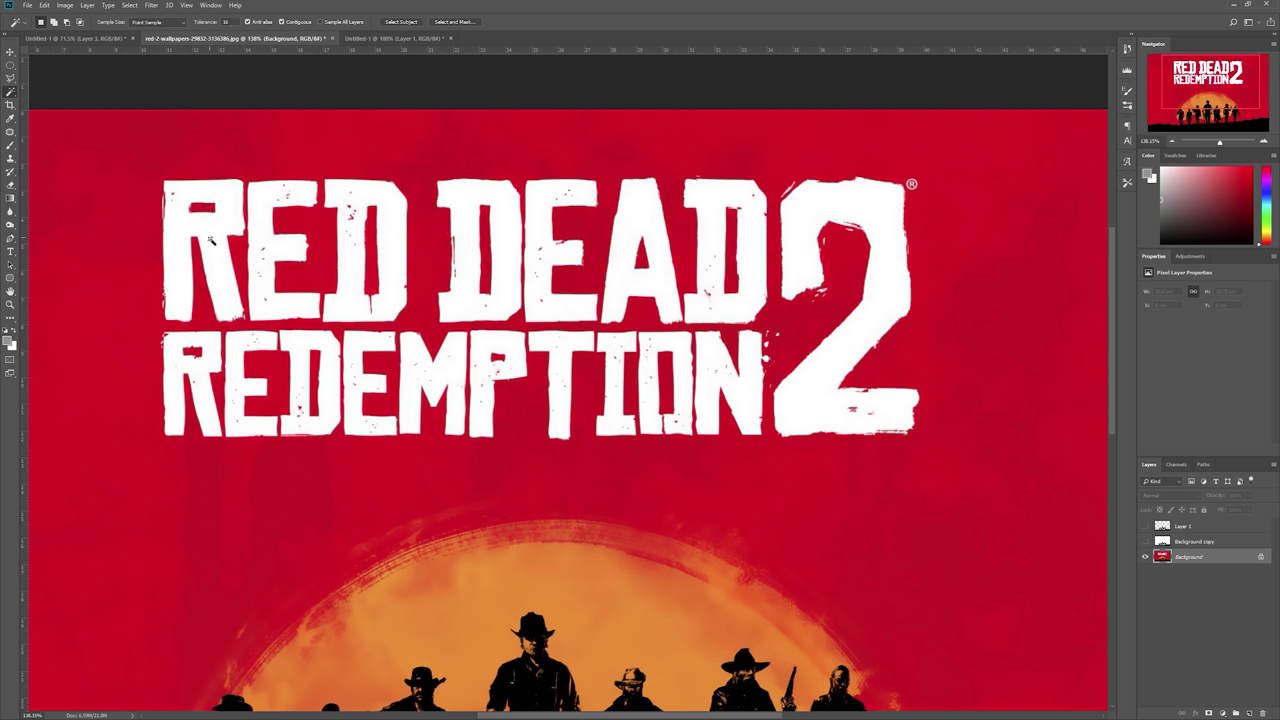
left_click(264, 257, "shift")
left_click(354, 241, "shift")
left_click(452, 232, "shift")
left_click(536, 220, "shift")
left_click(634, 216, "shift")
left_click(697, 238, "shift")
left_click(832, 356, "shift")
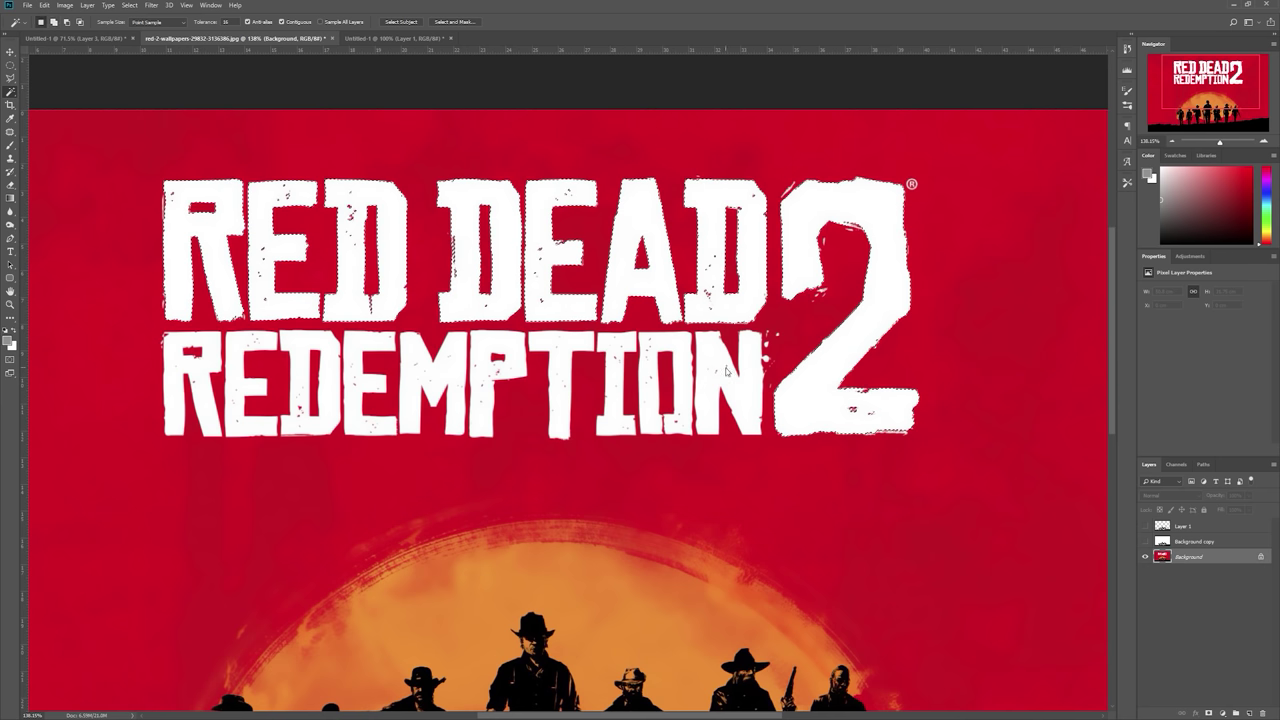
Step: Add the white letters of REDEMPTION to the Magic Wand selection
left_click(717, 355, "shift")
left_click(665, 370, "shift")
left_click(610, 370, "shift")
left_click(549, 349, "shift")
left_click(492, 349, "shift")
left_click(432, 355, "shift")
left_click(364, 350, "shift")
left_click(306, 348, "shift")
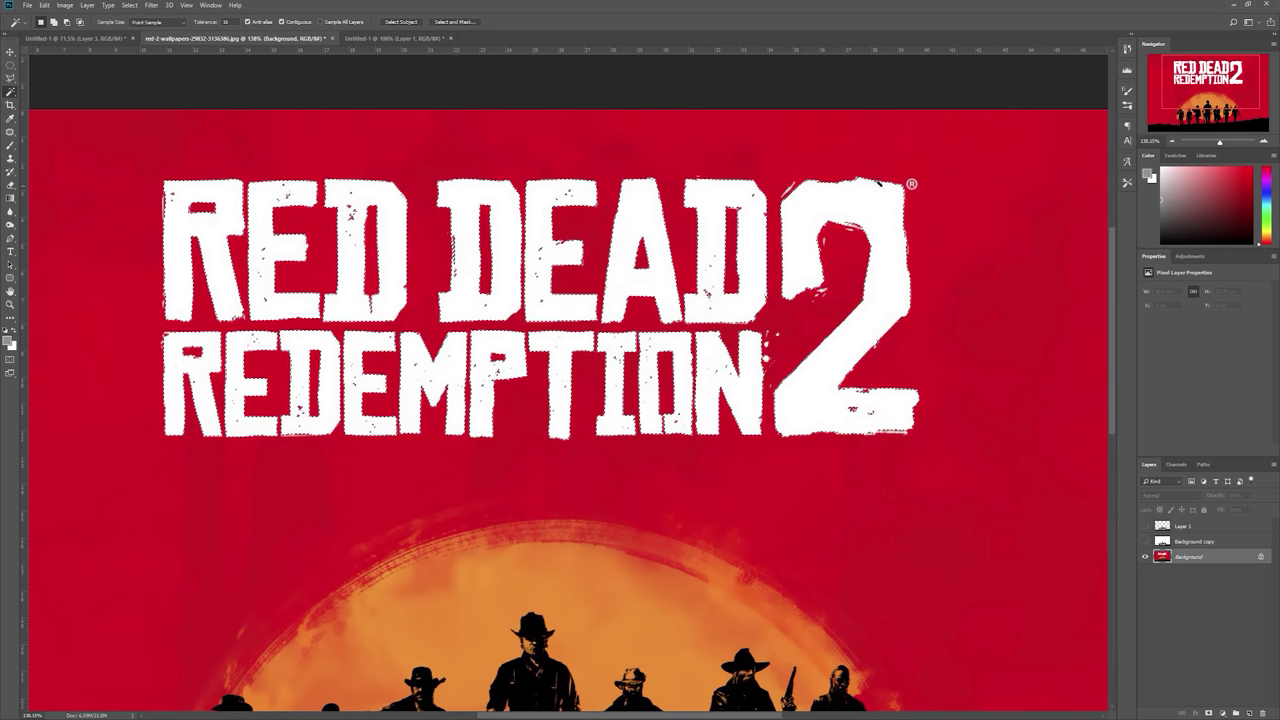